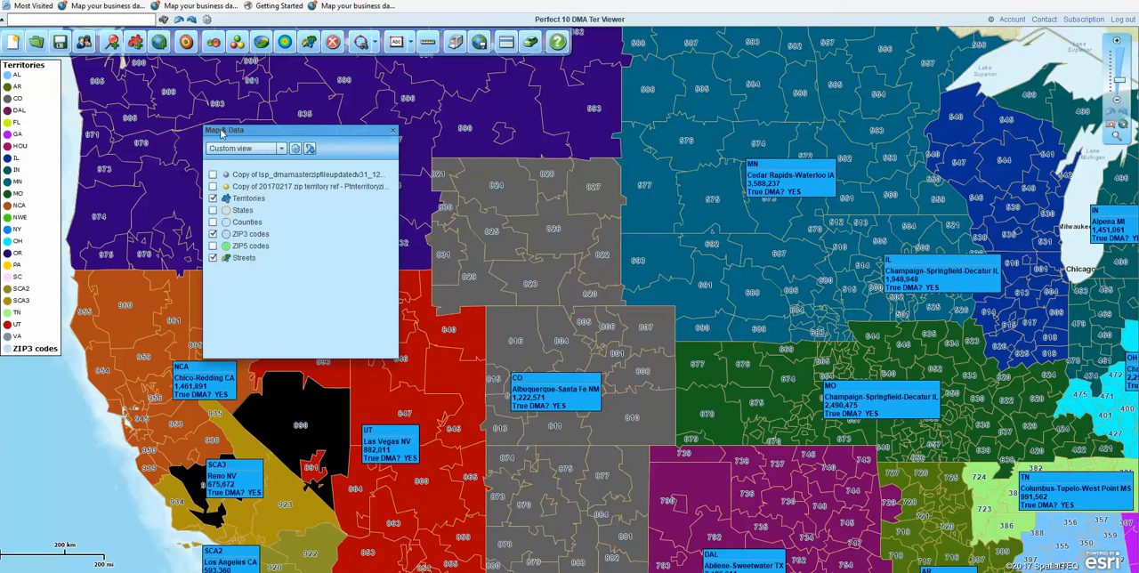
Step: Move the territories legend inward from the map edge and show the Map & Data window beside it
{"action": "left_click", "coordinate": [392, 131]}
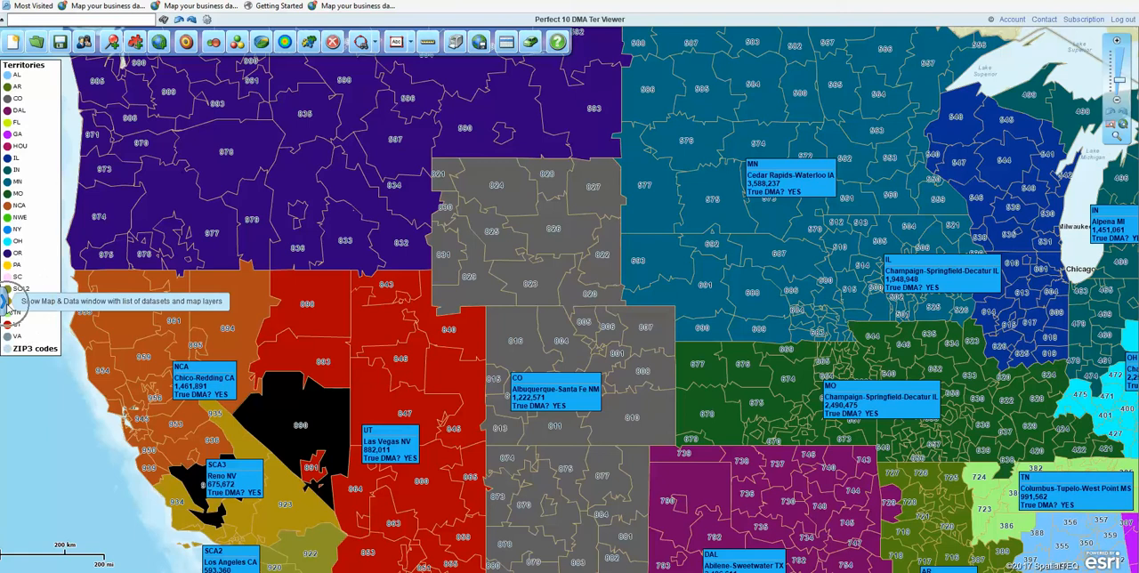
{"action": "left_click", "coordinate": [6, 303]}
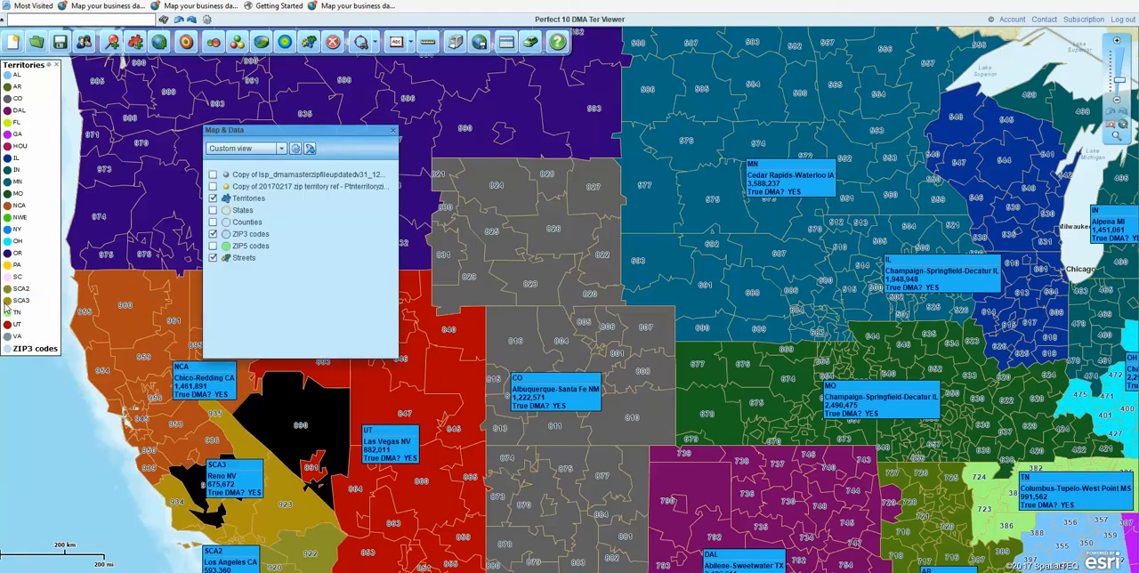
{"action": "left_click", "coordinate": [392, 133]}
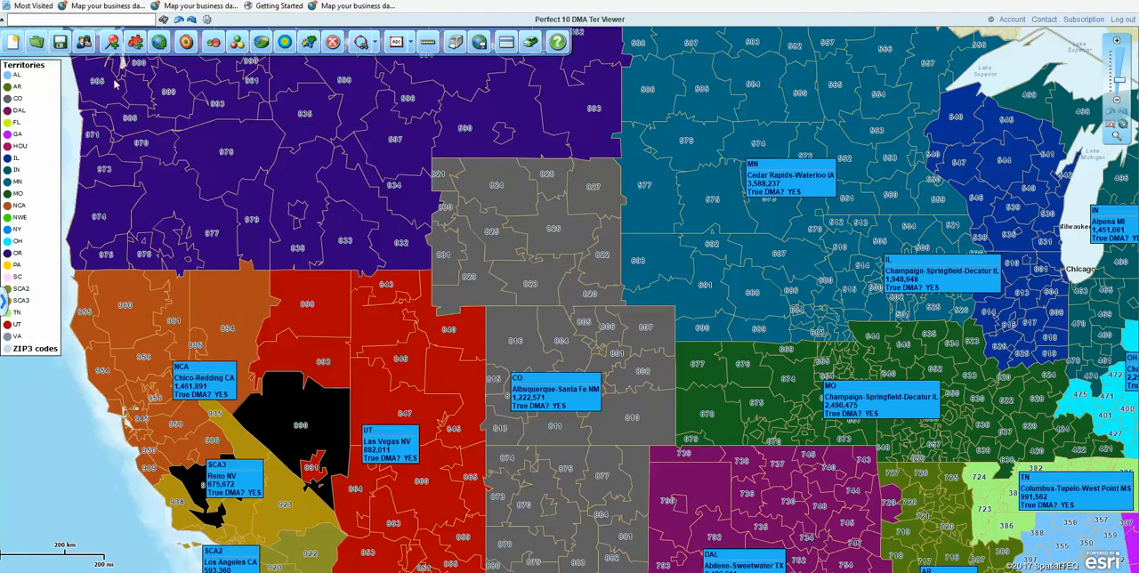
{"action": "left_click_drag", "start_coordinate": [54, 78], "coordinate": [97, 86]}
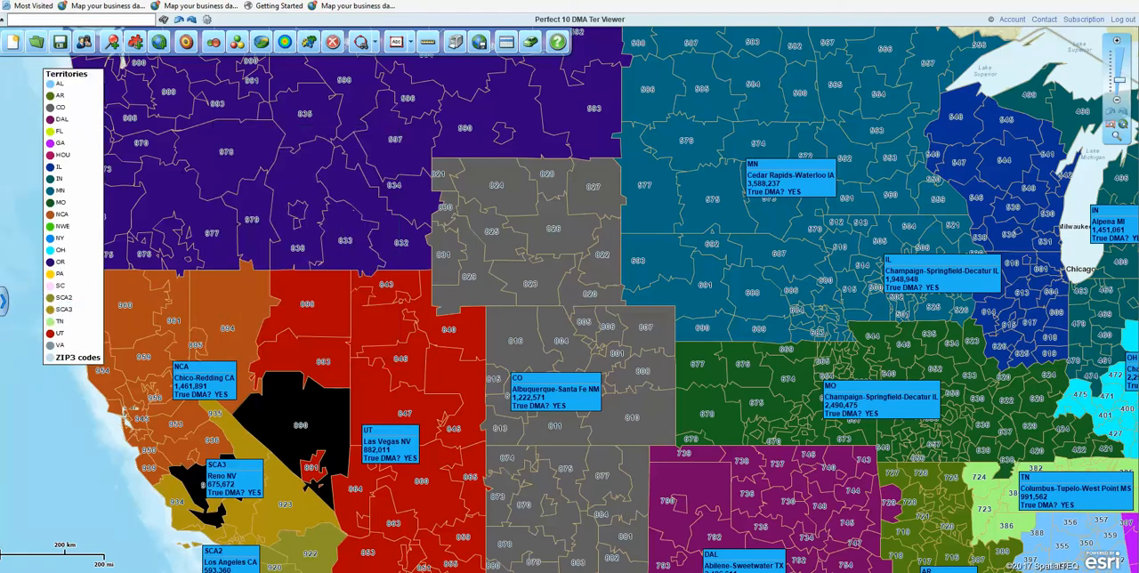
{"action": "left_click", "coordinate": [4, 302]}
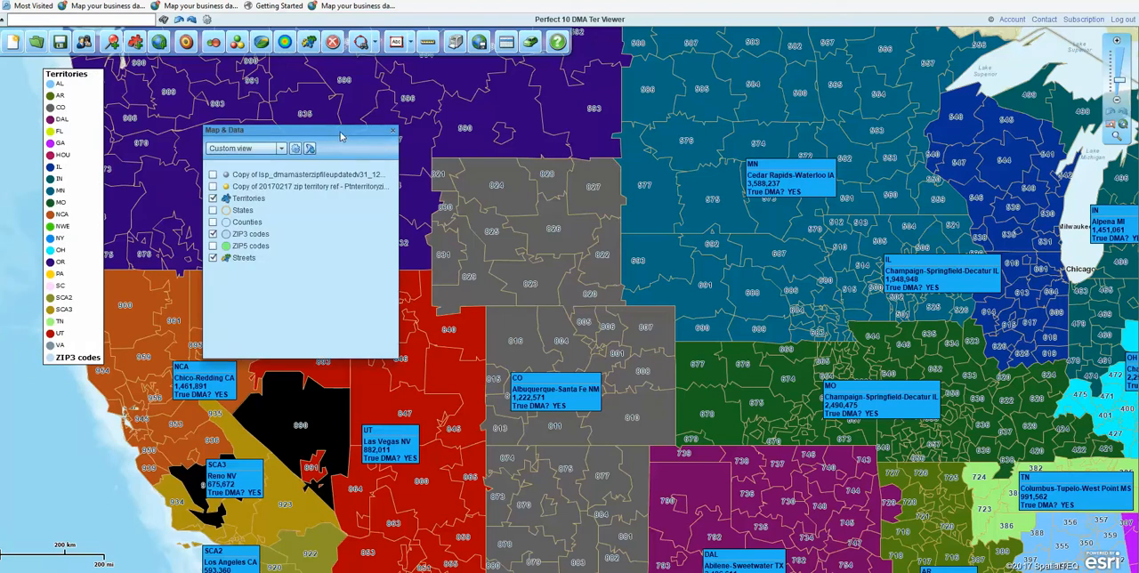
{"action": "left_click_drag", "start_coordinate": [346, 134], "coordinate": [324, 150]}
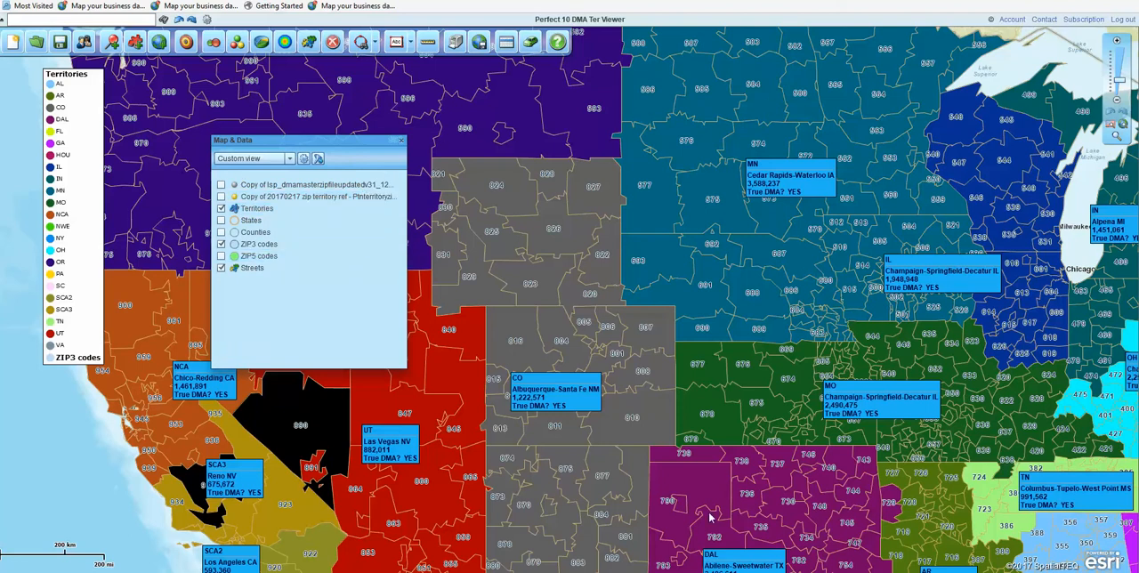
Step: Open the Territories layer's properties and hide its internal boundaries
{"action": "mouse_move", "coordinate": [251, 211]}
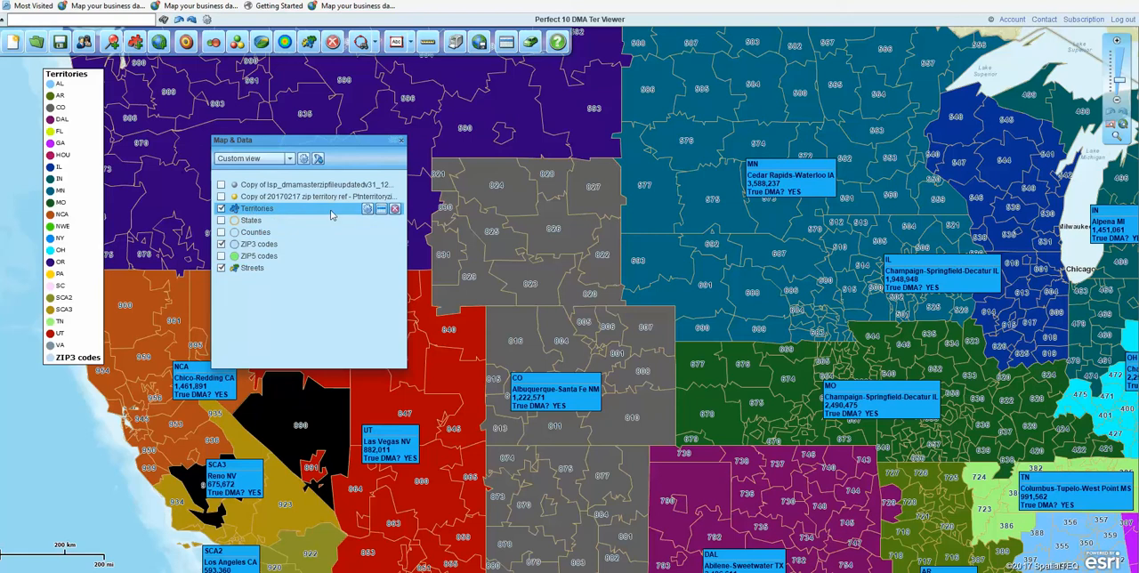
{"action": "left_click", "coordinate": [368, 209]}
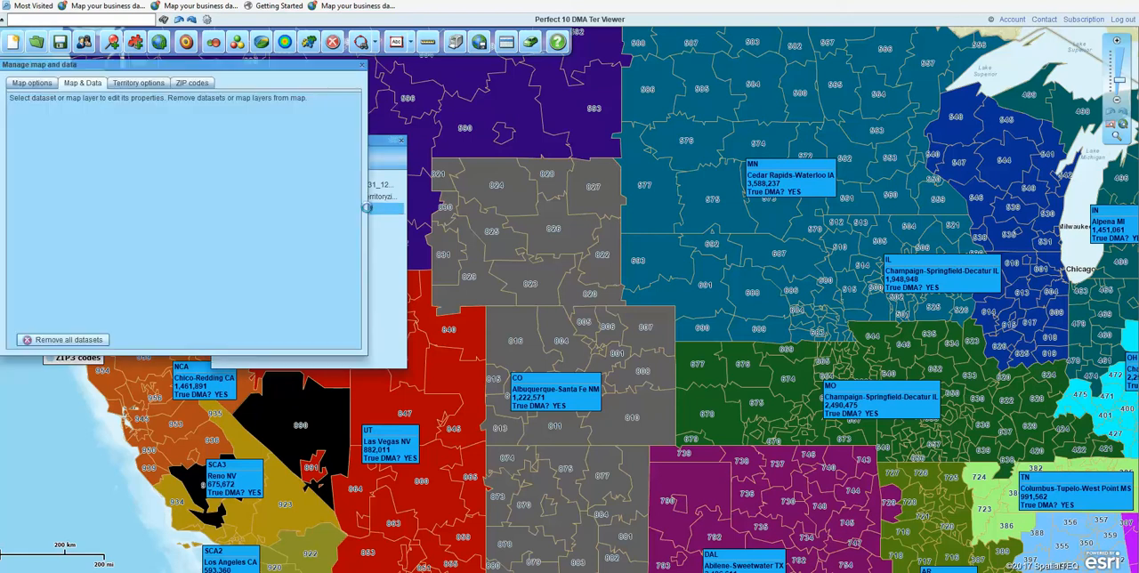
{"action": "left_click_drag", "start_coordinate": [240, 71], "coordinate": [361, 204]}
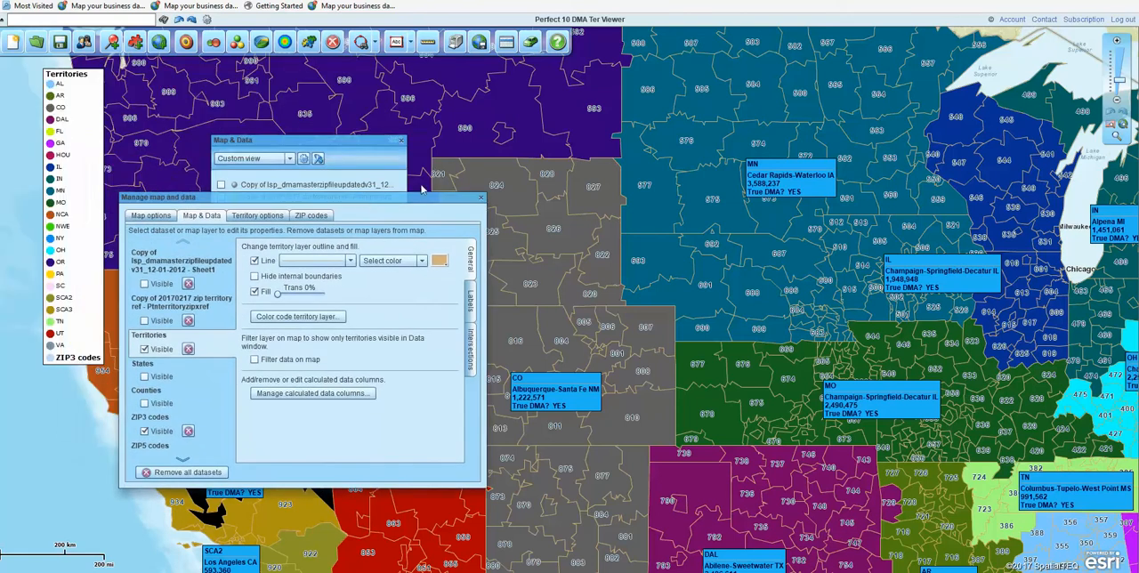
{"action": "left_click", "coordinate": [257, 280]}
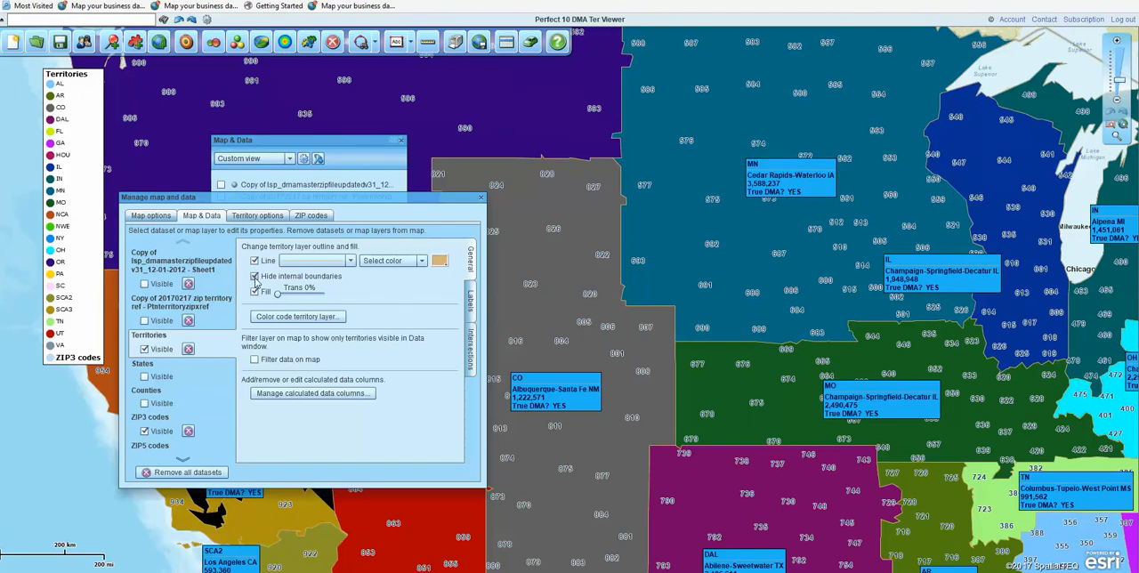
Step: Set the Territories layer's fill transparency to 90% and hide the ZIP3 codes layer
{"action": "left_click_drag", "start_coordinate": [278, 296], "coordinate": [302, 302]}
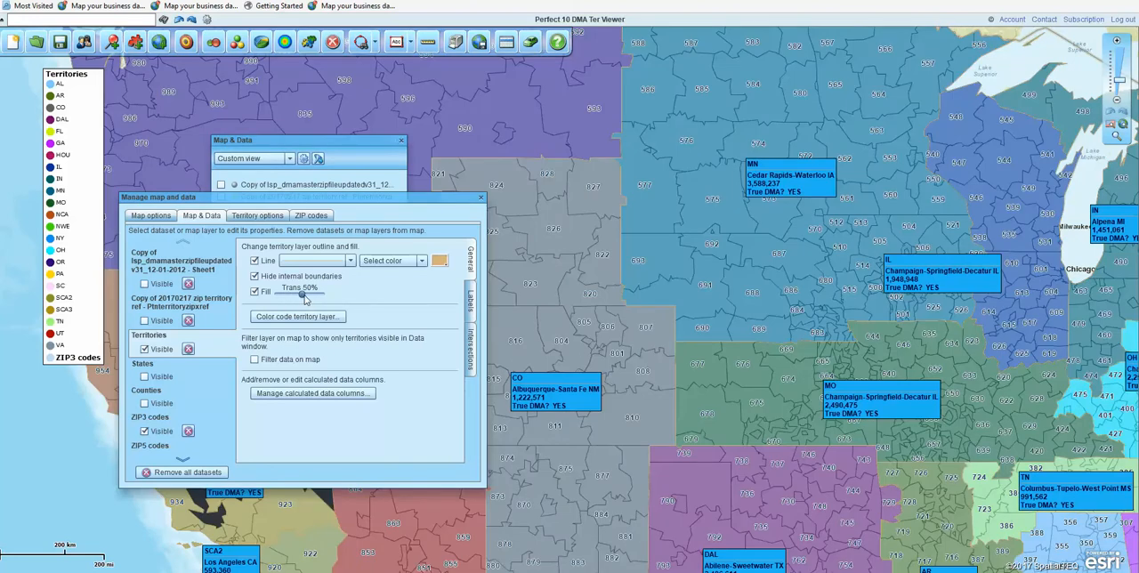
{"action": "left_click_drag", "start_coordinate": [305, 300], "coordinate": [317, 300]}
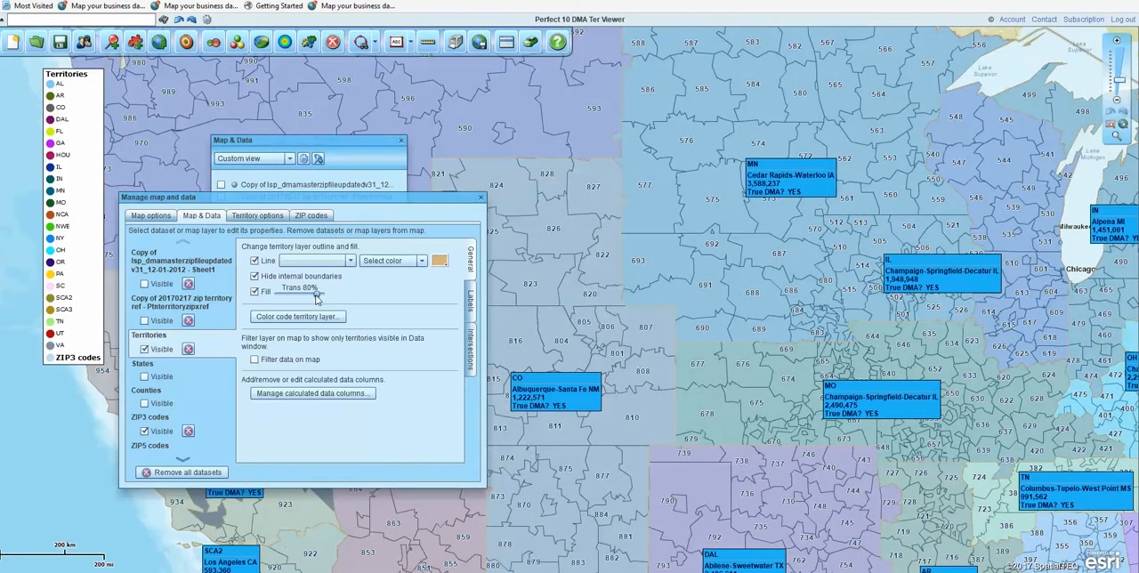
{"action": "left_click_drag", "start_coordinate": [317, 300], "coordinate": [330, 305]}
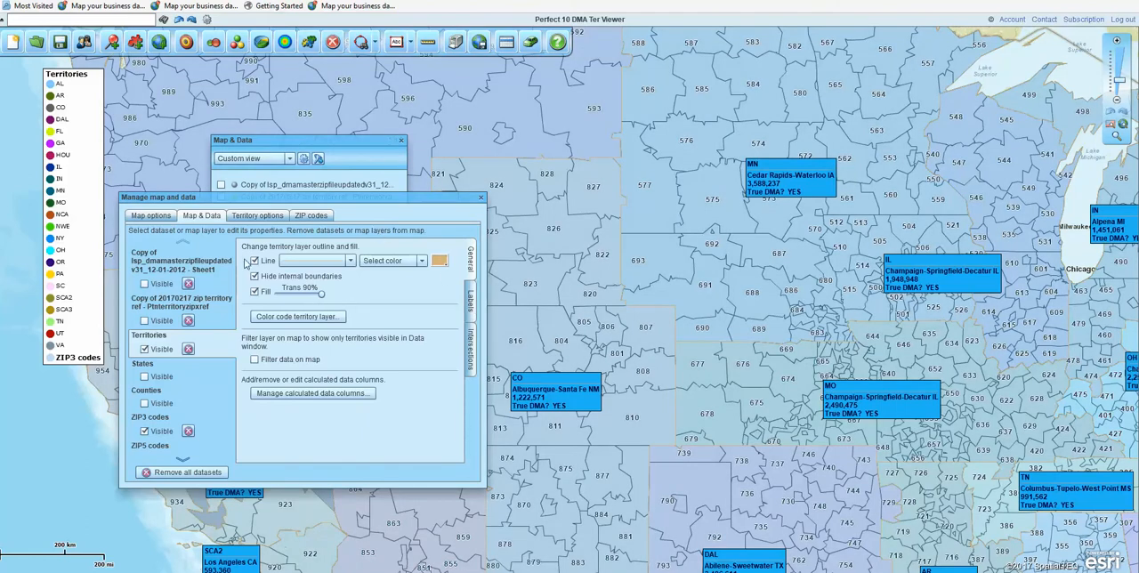
{"action": "left_click", "coordinate": [184, 459]}
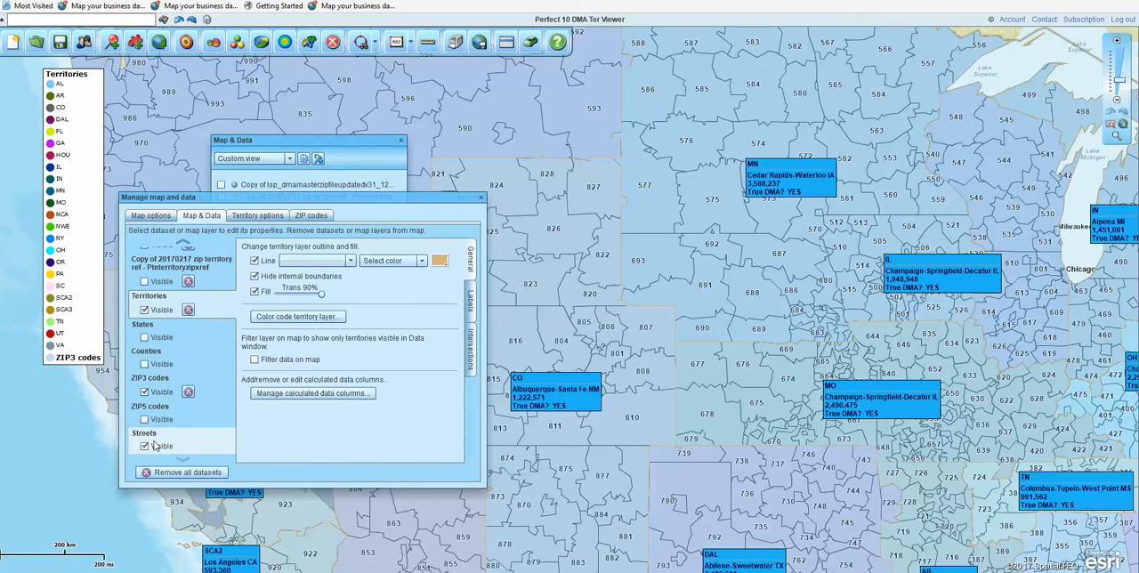
{"action": "left_click", "coordinate": [145, 393]}
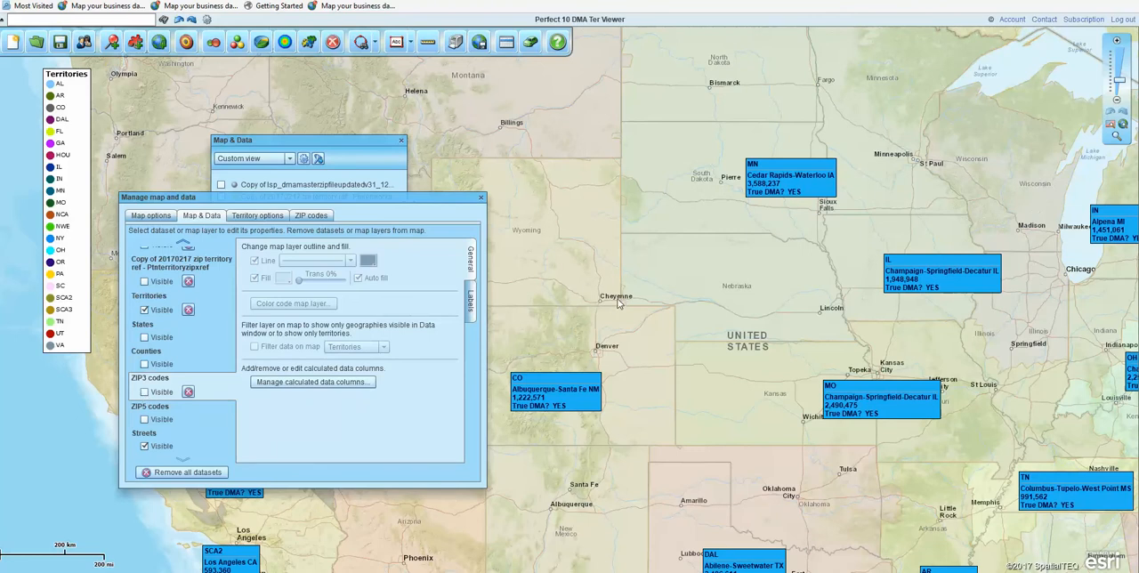
{"action": "left_click_drag", "start_coordinate": [384, 202], "coordinate": [352, 147]}
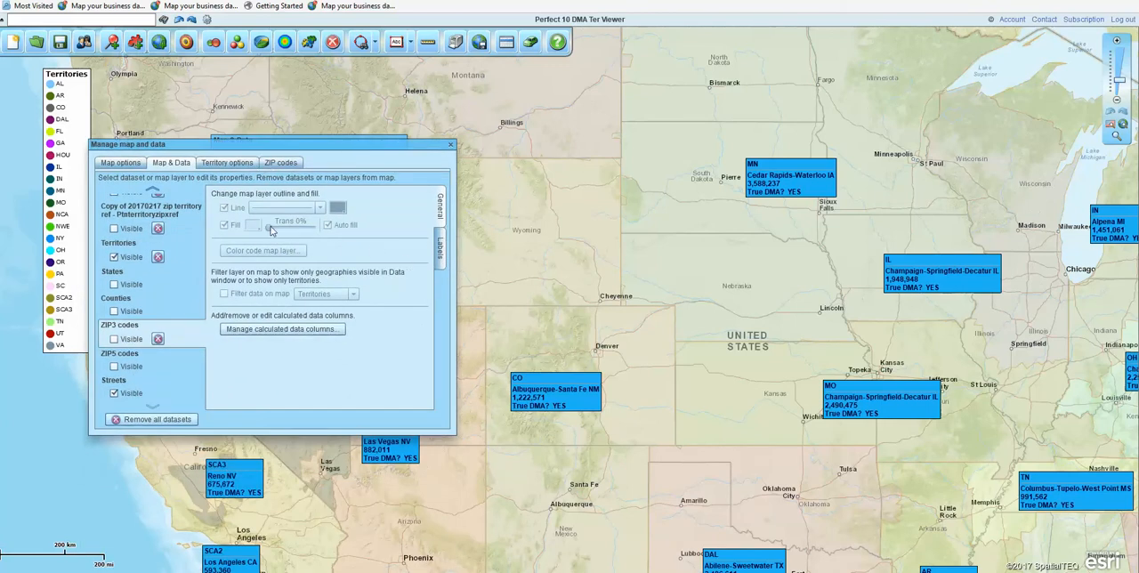
Step: Give the Territories layer a thicker blue (0000FF) outline and set its fill transparency to 60%
{"action": "left_click", "coordinate": [127, 242]}
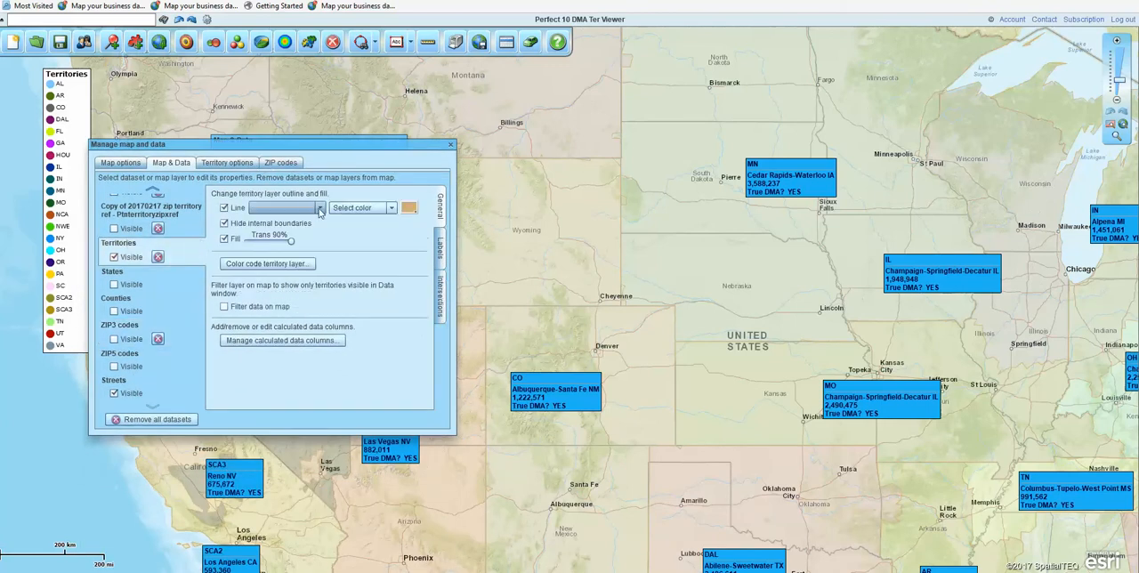
{"action": "left_click", "coordinate": [320, 210]}
{"action": "left_click", "coordinate": [312, 236]}
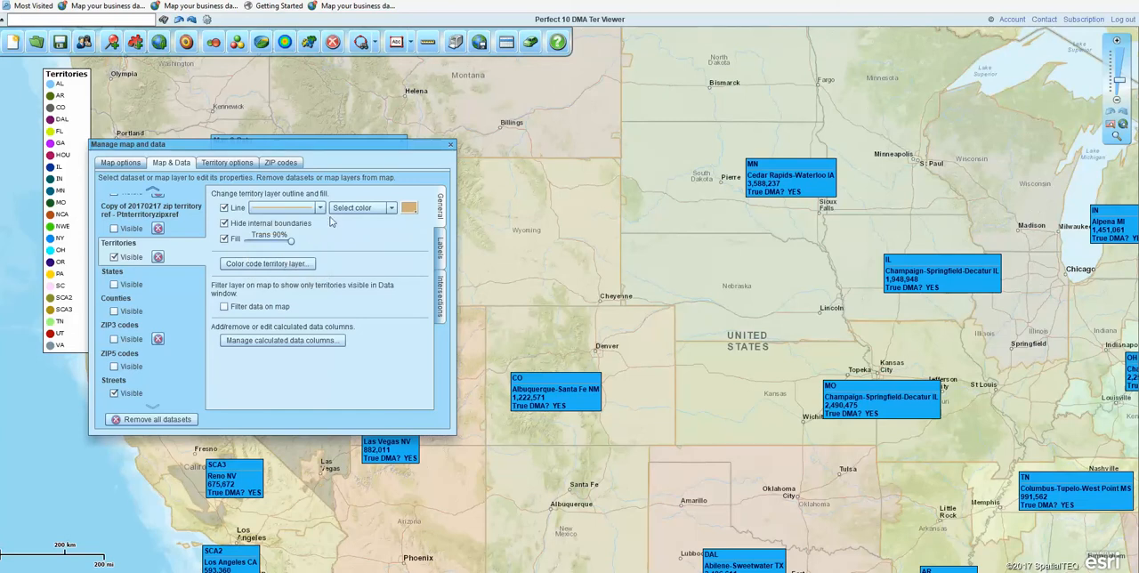
{"action": "left_click", "coordinate": [407, 208]}
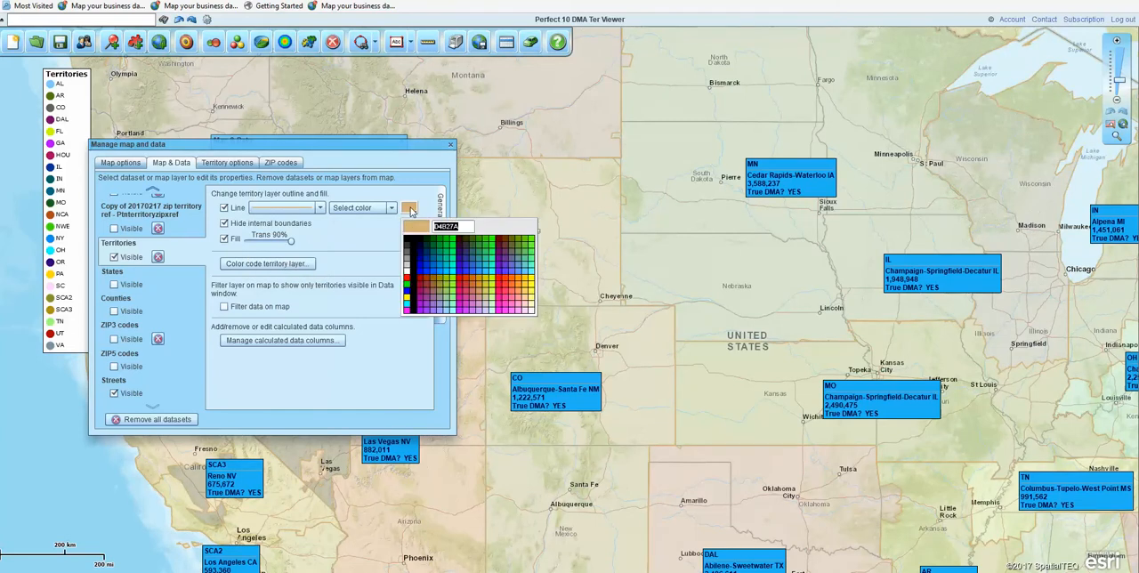
{"action": "left_click", "coordinate": [423, 277]}
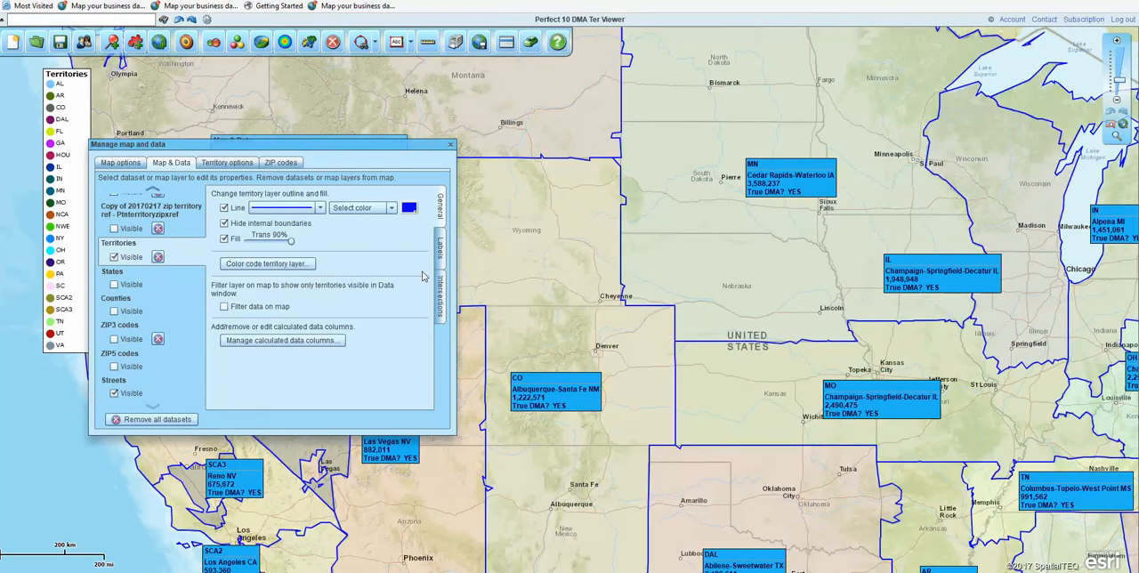
{"action": "left_click_drag", "start_coordinate": [290, 240], "coordinate": [281, 246]}
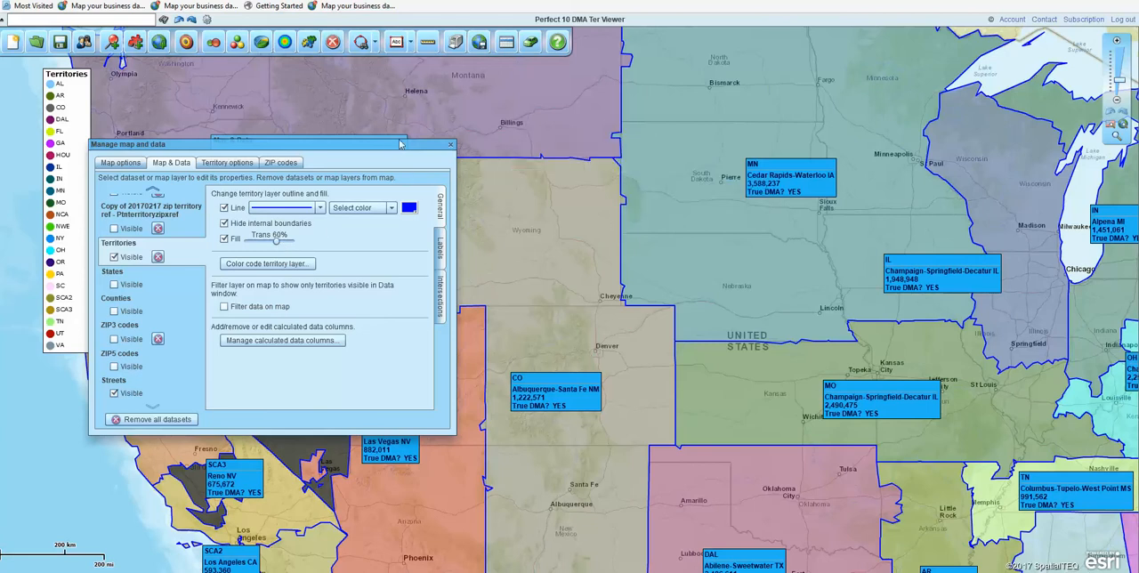
{"action": "left_click_drag", "start_coordinate": [396, 148], "coordinate": [445, 135]}
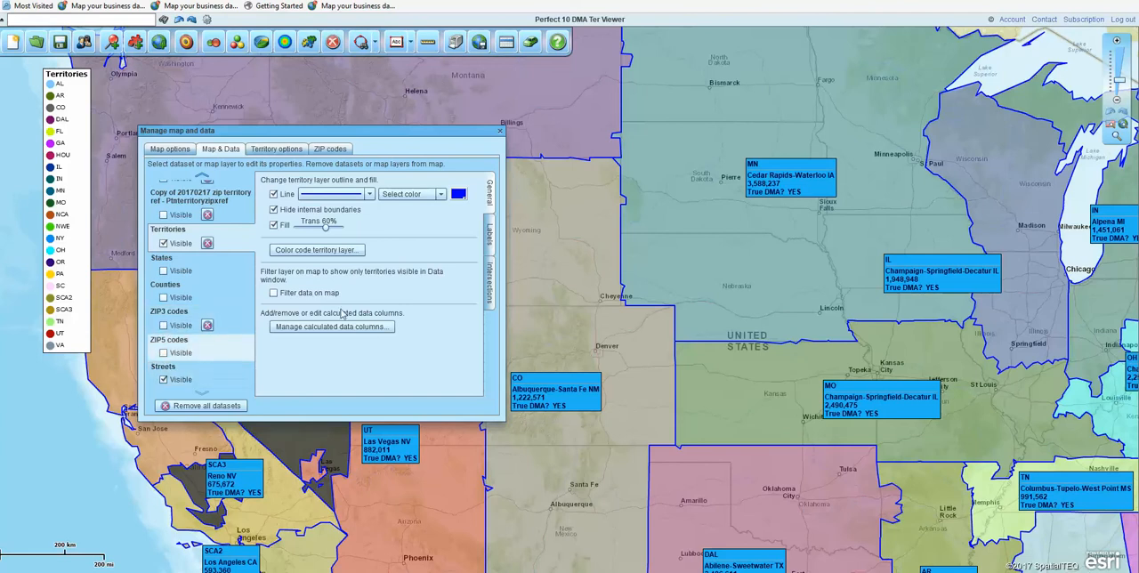
Step: Make the ZIP5 codes layer visible and hide the Territories layer
{"action": "left_click", "coordinate": [163, 352]}
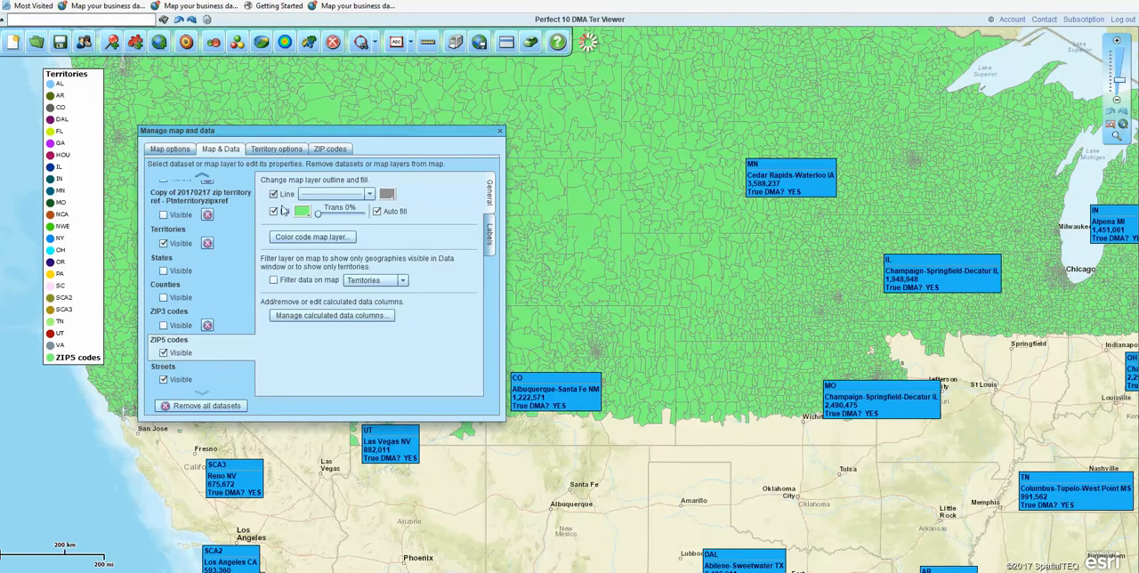
{"action": "left_click", "coordinate": [303, 213]}
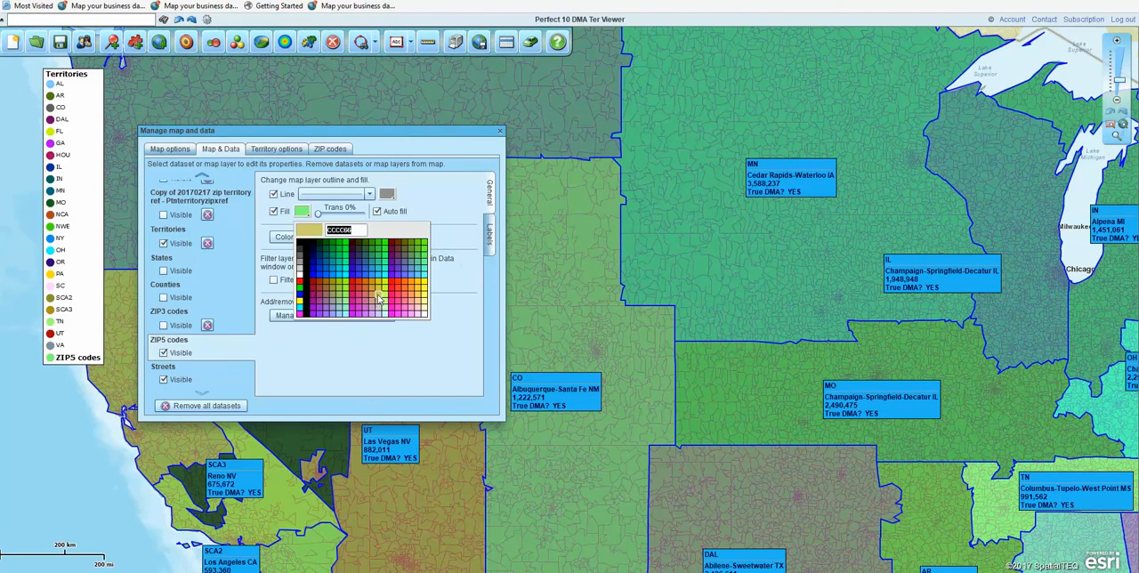
{"action": "left_click", "coordinate": [162, 245]}
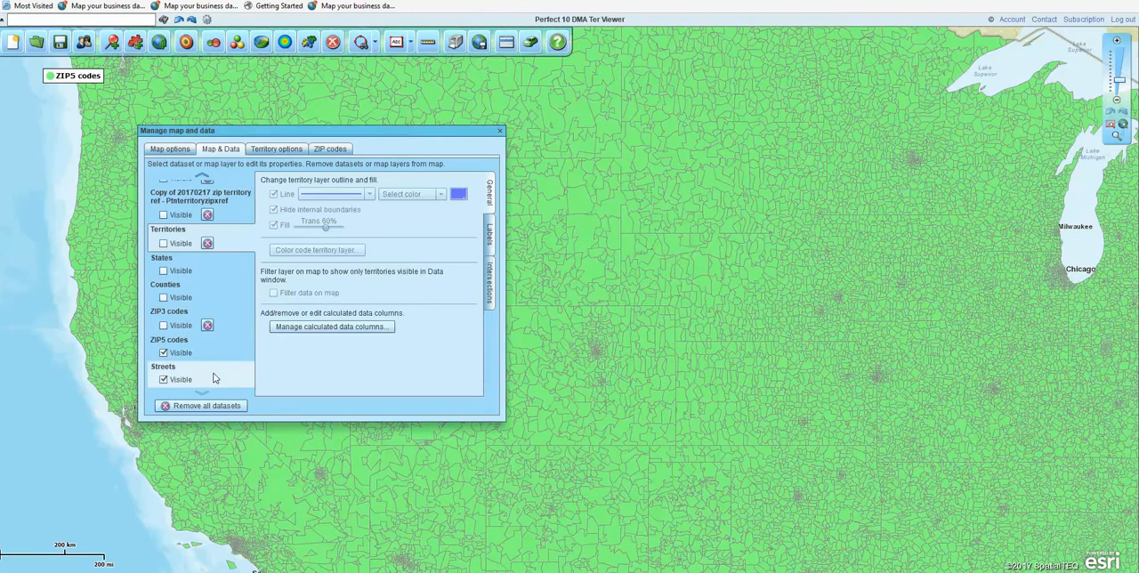
Step: Change the ZIP5 codes layer's fill to light red with 60% transparency
{"action": "left_click", "coordinate": [227, 349]}
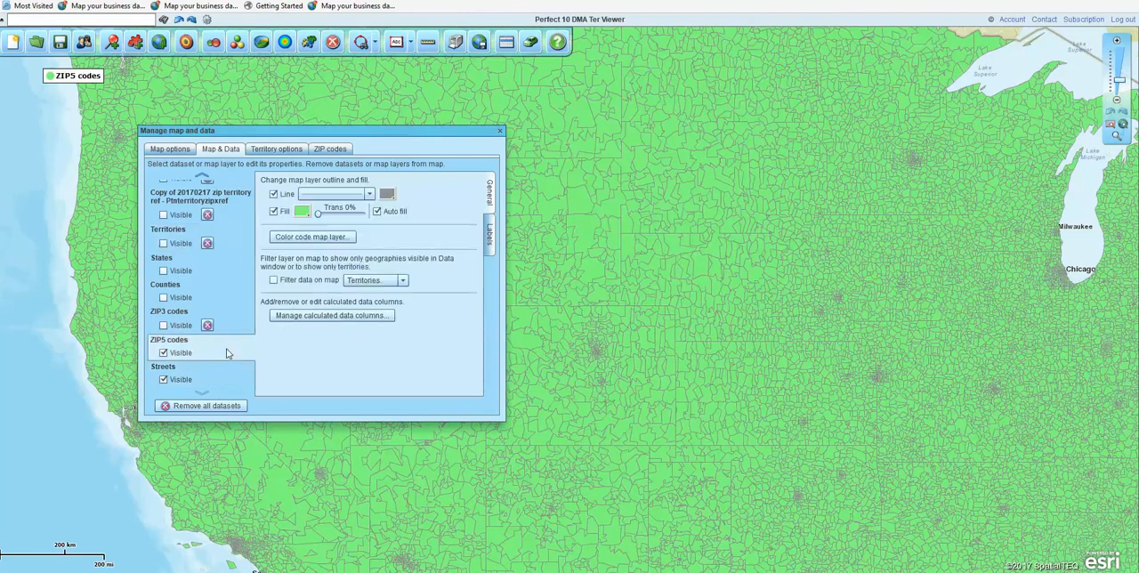
{"action": "left_click", "coordinate": [302, 211]}
{"action": "left_click", "coordinate": [411, 302]}
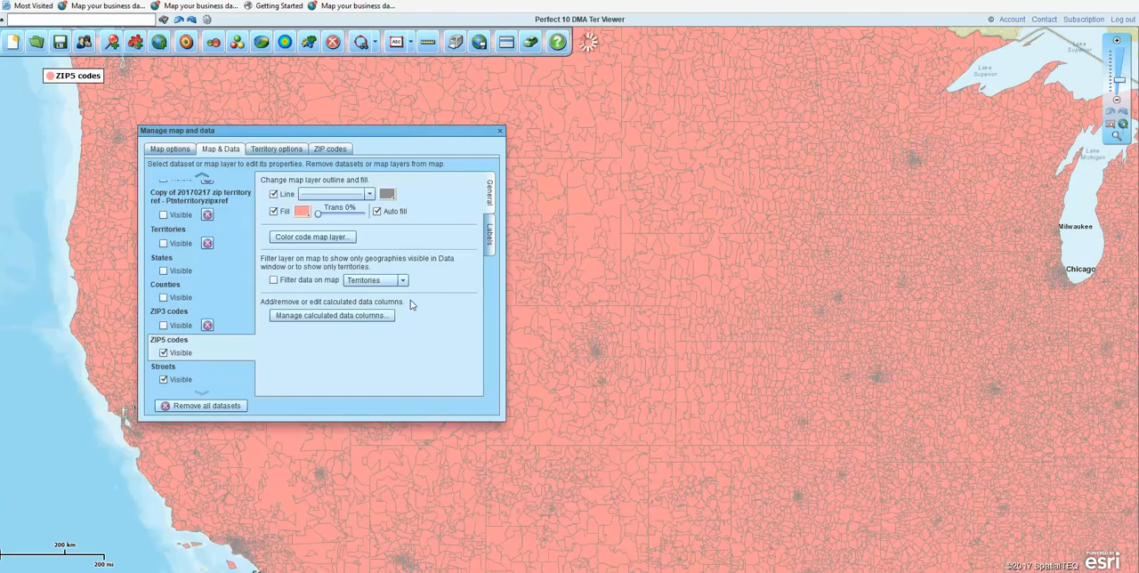
{"action": "left_click_drag", "start_coordinate": [321, 218], "coordinate": [349, 219]}
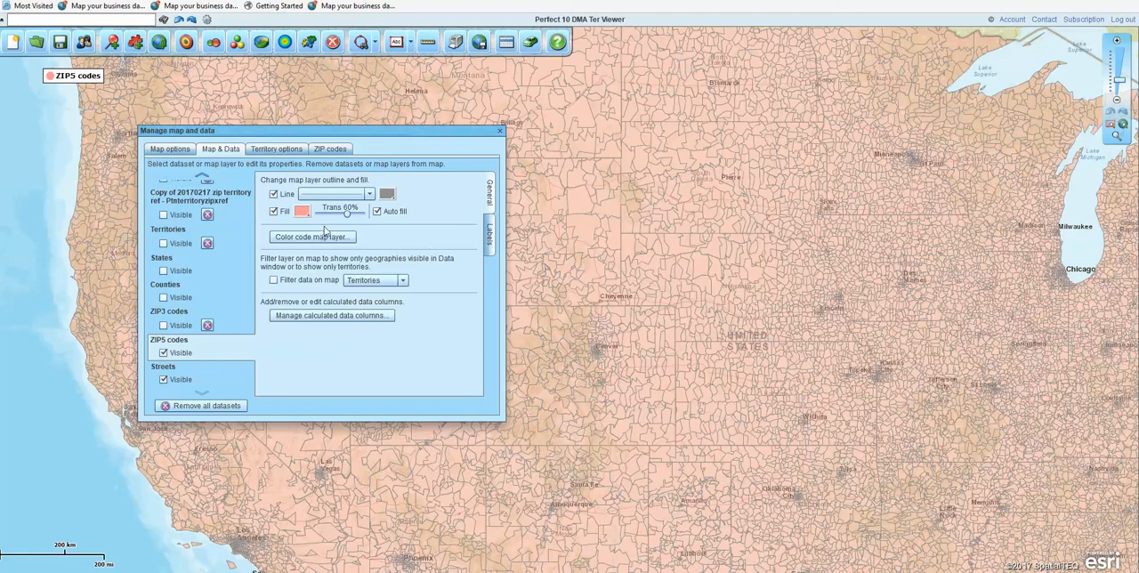
Step: Review the territory intersection options and the available data sources for ZIP codes
{"action": "left_click", "coordinate": [272, 149]}
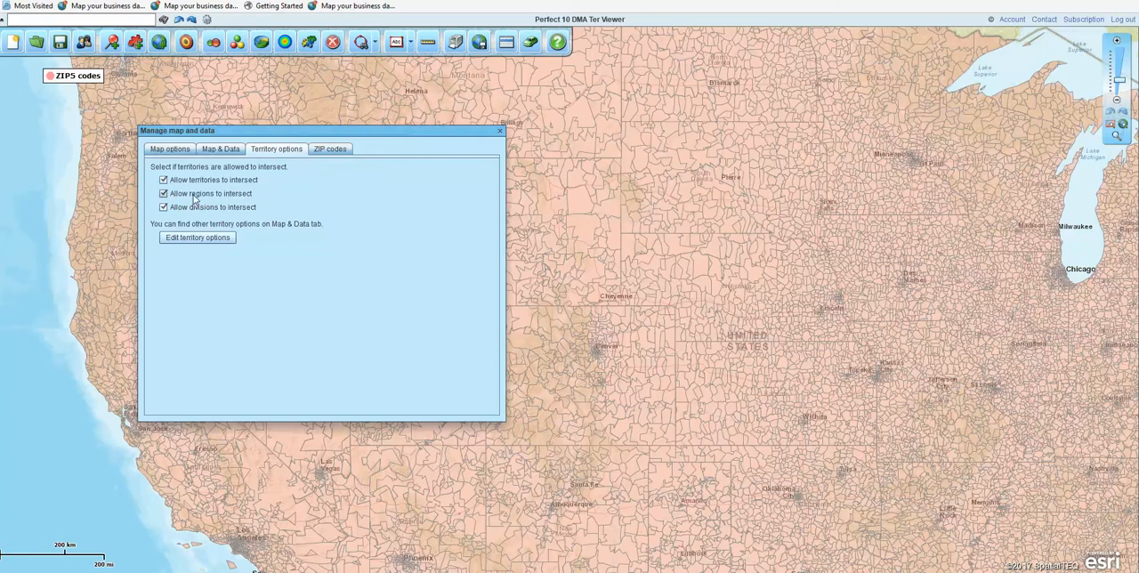
{"action": "left_click", "coordinate": [324, 151]}
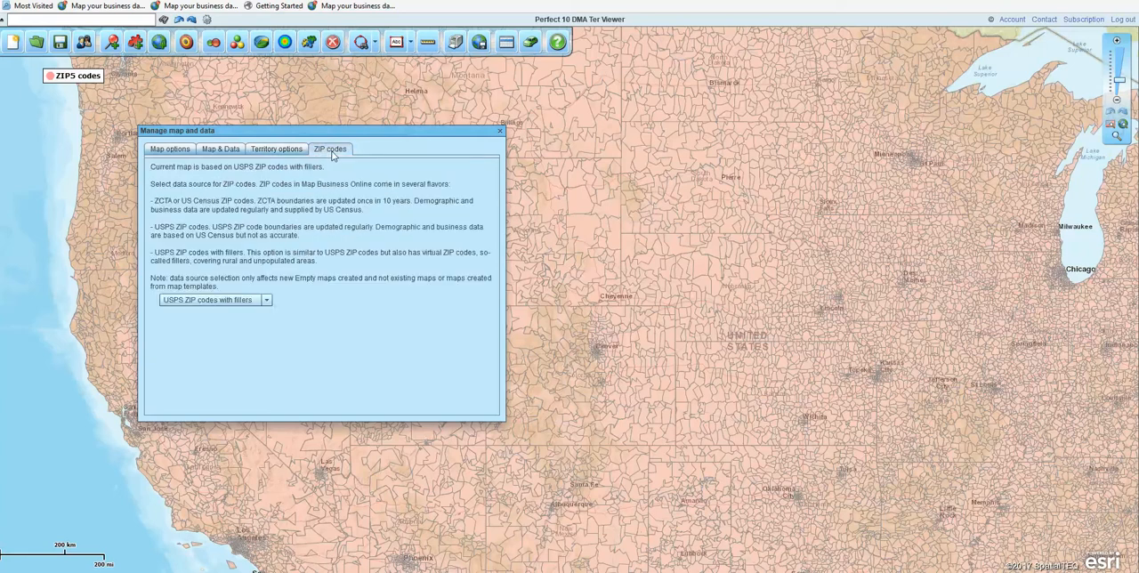
{"action": "left_click", "coordinate": [267, 301]}
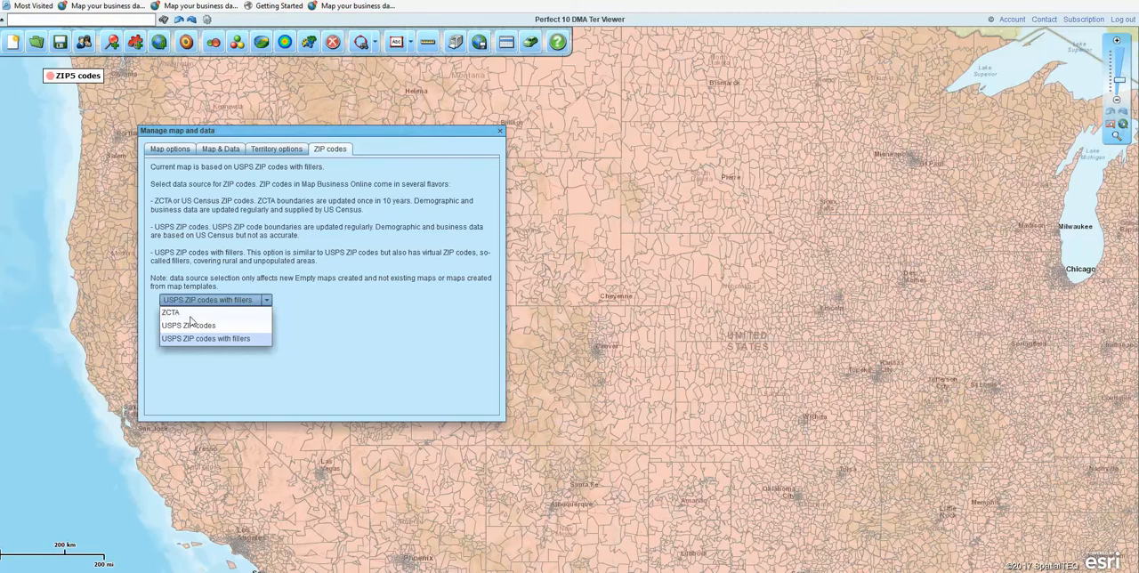
{"action": "left_click", "coordinate": [267, 302]}
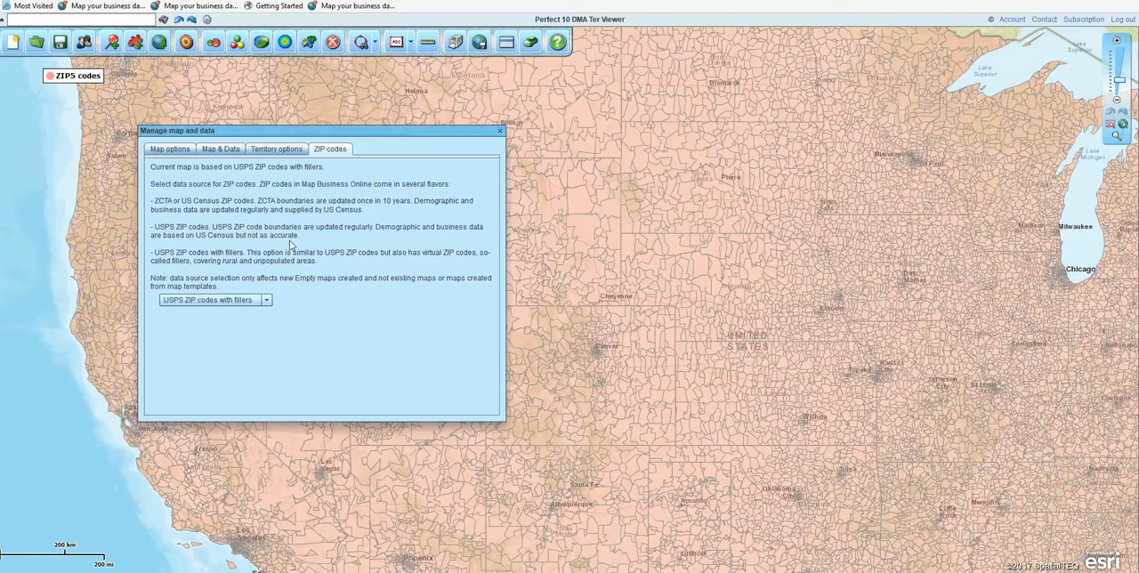
Step: Switch the map view to Streets after trying Satellite imagery, and display the dataset and layer settings
{"action": "left_click", "coordinate": [169, 149]}
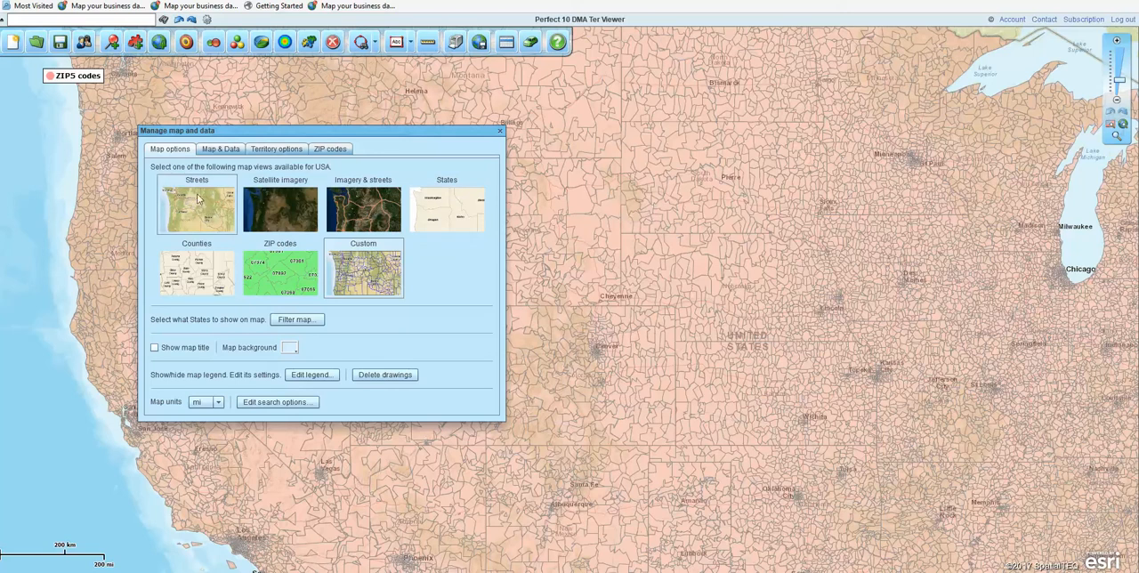
{"action": "left_click", "coordinate": [277, 211]}
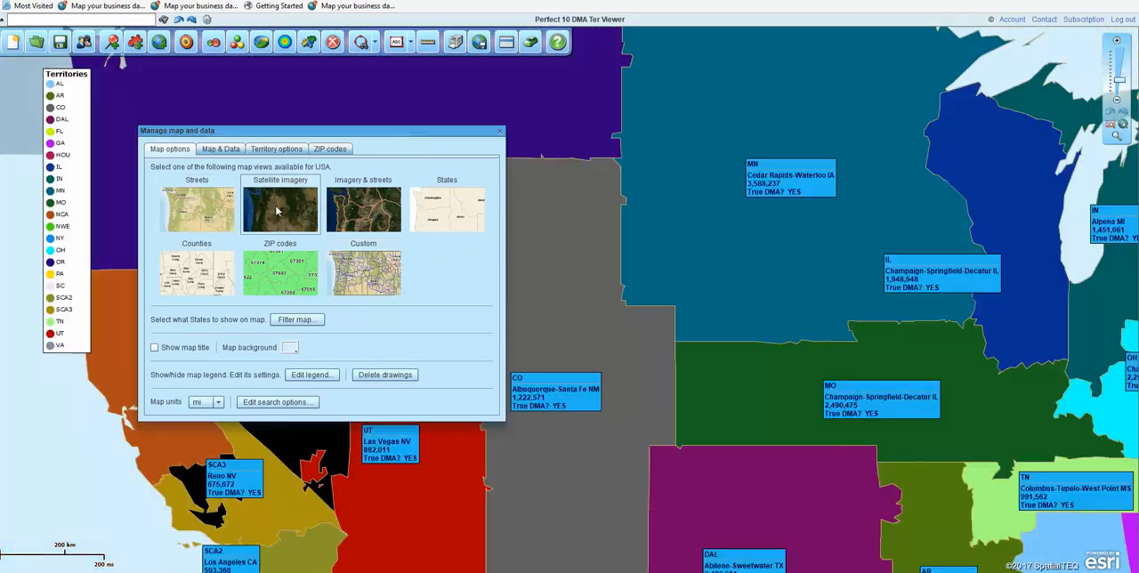
{"action": "left_click", "coordinate": [203, 206]}
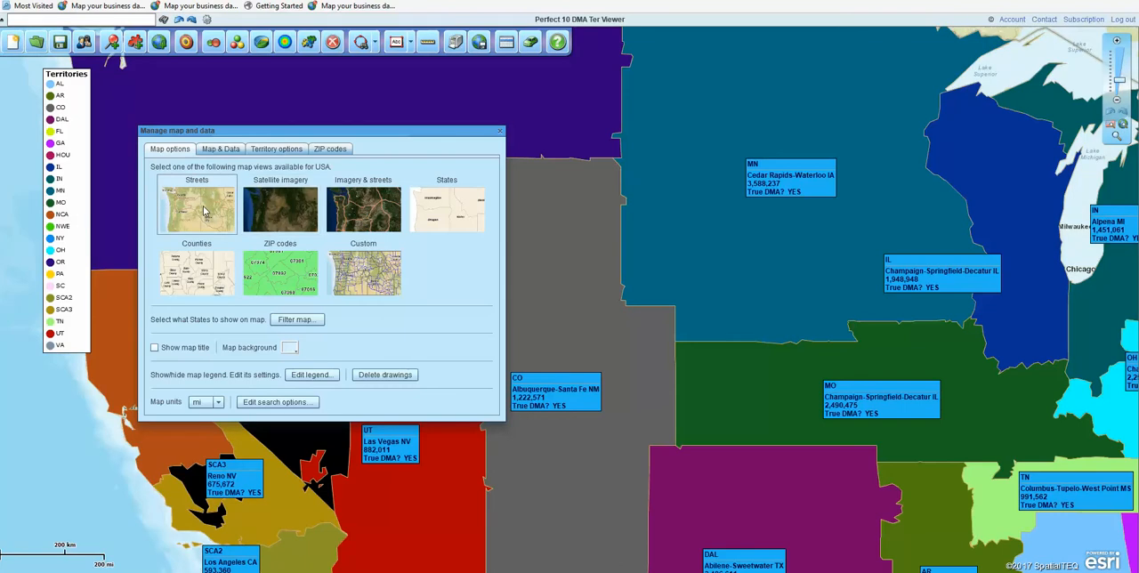
{"action": "left_click", "coordinate": [219, 151]}
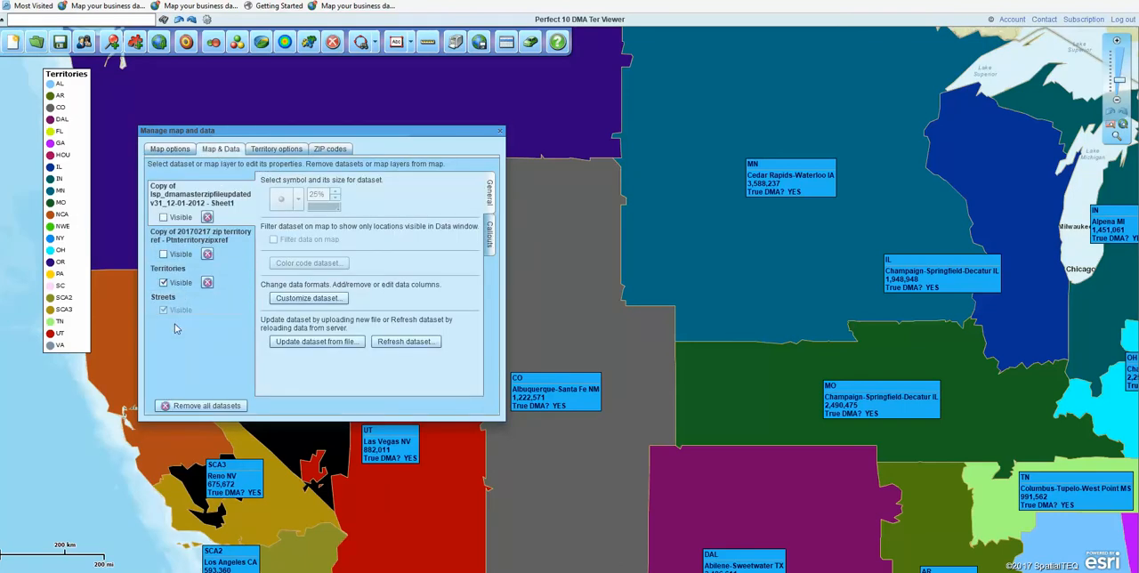
Step: Look through the map and data management settings, and check the Streets layer for editable properties
{"action": "left_click", "coordinate": [276, 150]}
{"action": "left_click", "coordinate": [211, 153]}
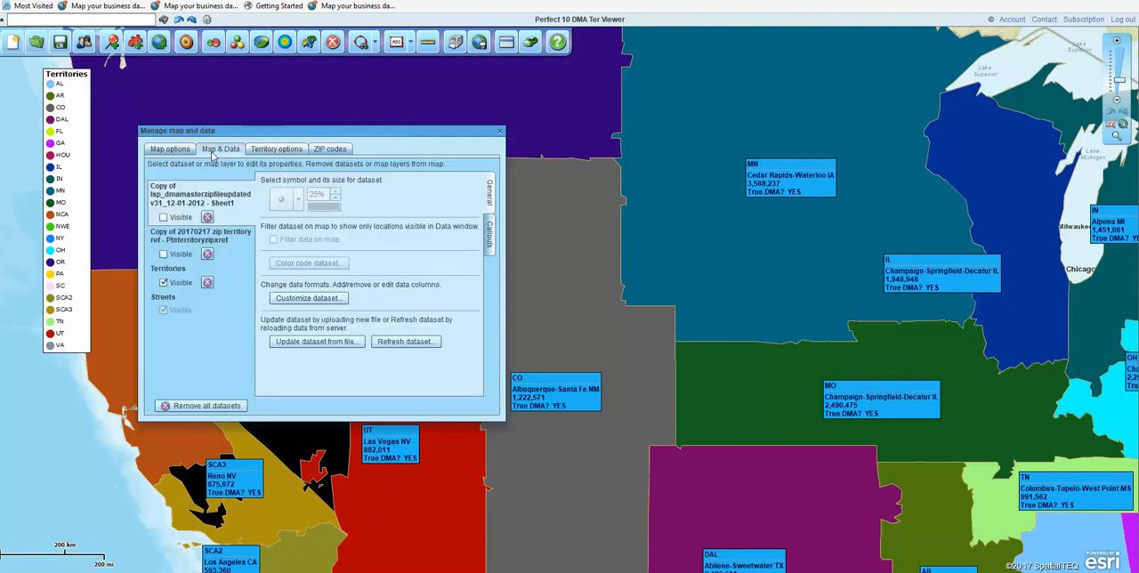
{"action": "left_click", "coordinate": [170, 150]}
{"action": "left_click", "coordinate": [495, 134]}
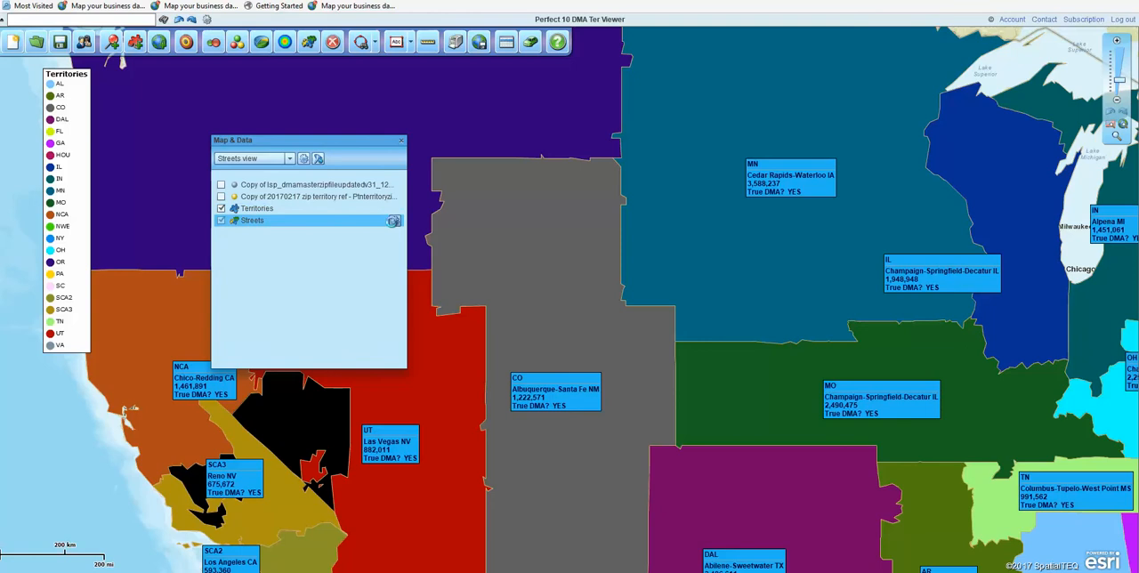
{"action": "left_click", "coordinate": [394, 222]}
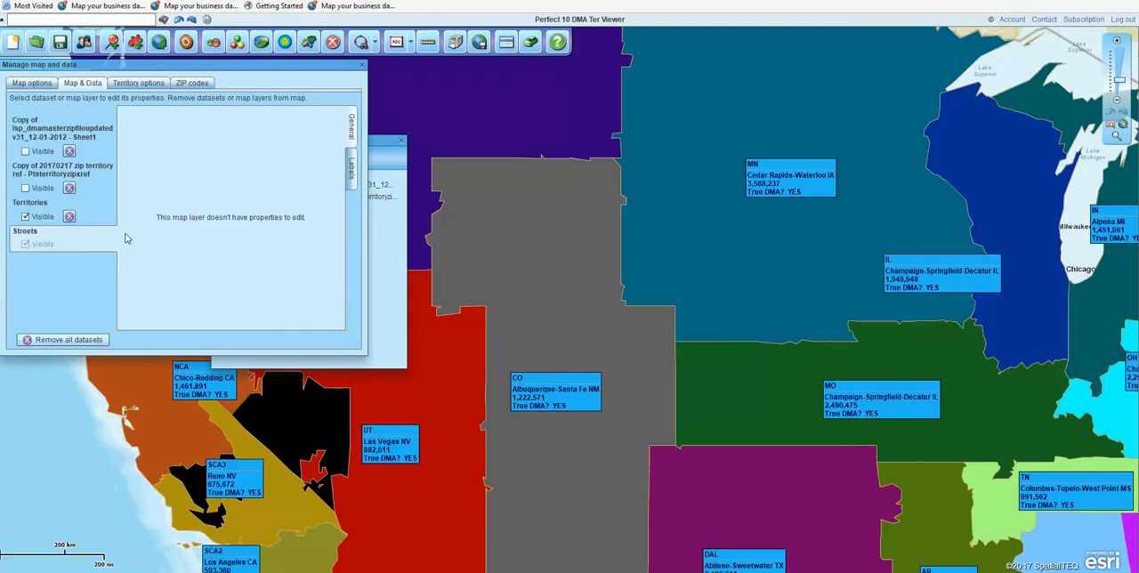
{"action": "left_click", "coordinate": [362, 65]}
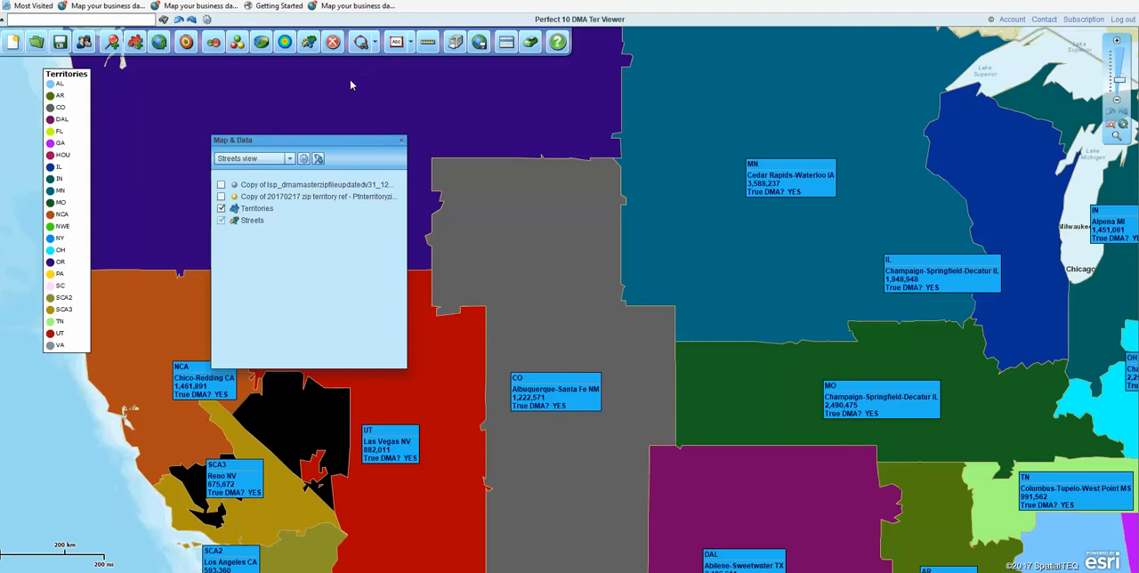
Step: Switch the map view to Custom after comparing it with the Streets view
{"action": "left_click", "coordinate": [289, 161]}
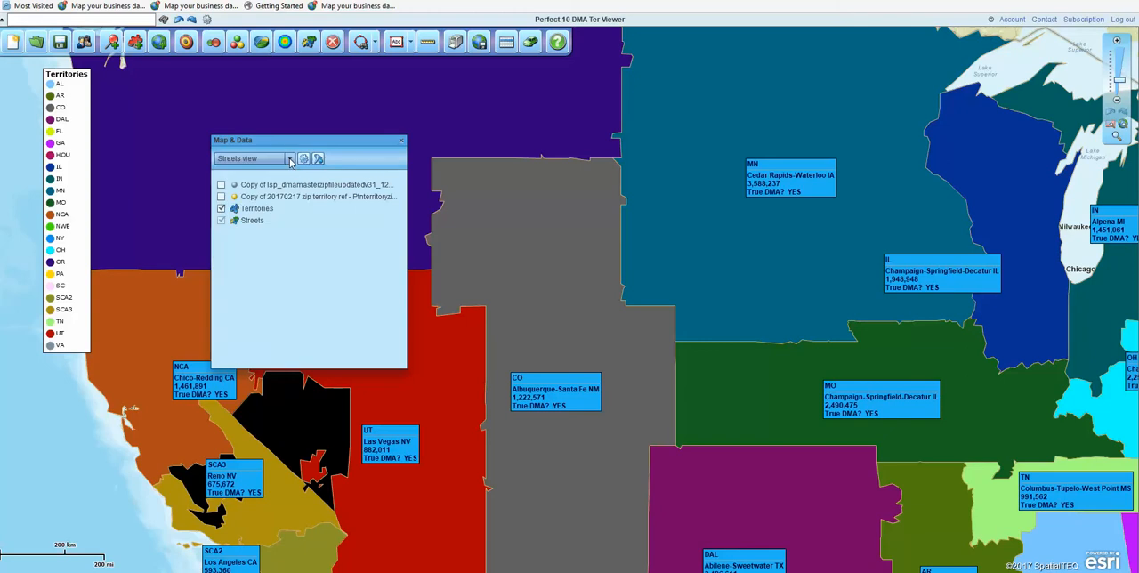
{"action": "left_click", "coordinate": [289, 159]}
{"action": "left_click", "coordinate": [258, 249]}
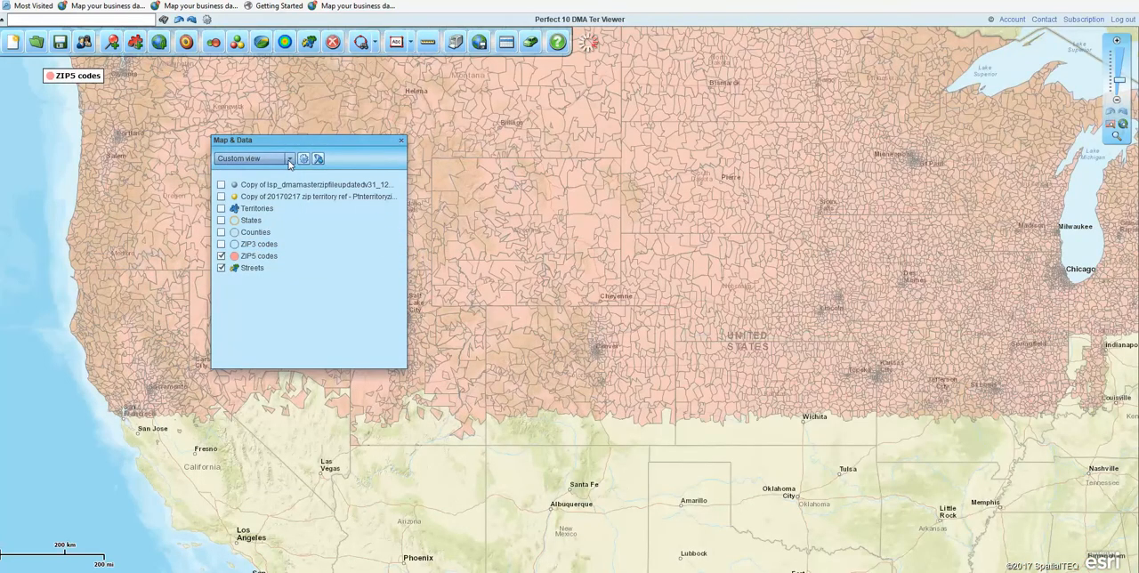
{"action": "left_click", "coordinate": [291, 159]}
{"action": "left_click", "coordinate": [251, 175]}
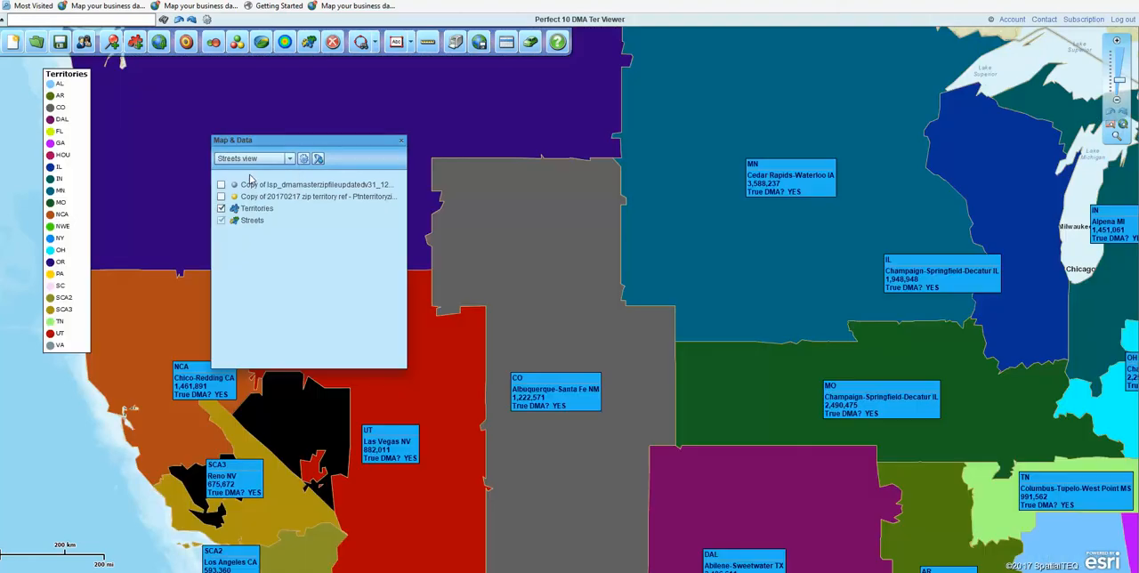
{"action": "left_click", "coordinate": [291, 159]}
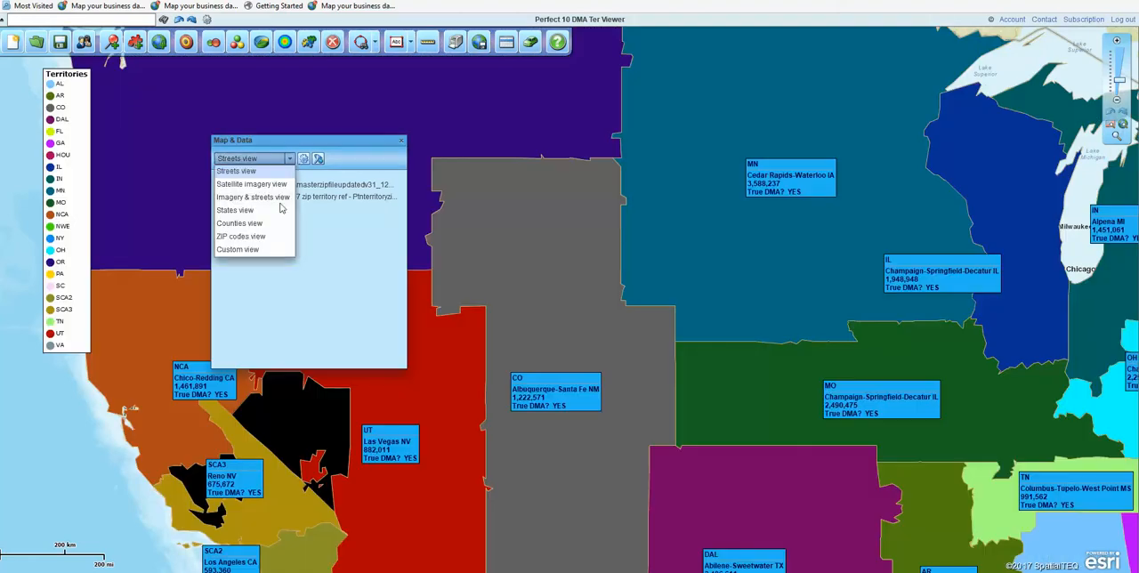
{"action": "left_click", "coordinate": [249, 250]}
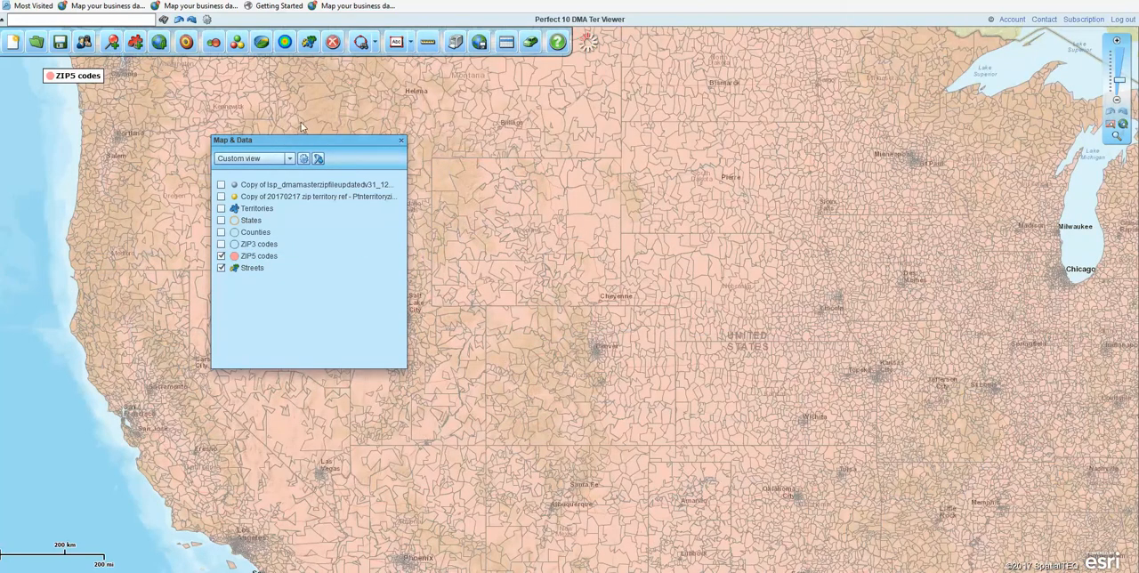
Step: Filter the map to show only California and Nevada
{"action": "left_click", "coordinate": [318, 159]}
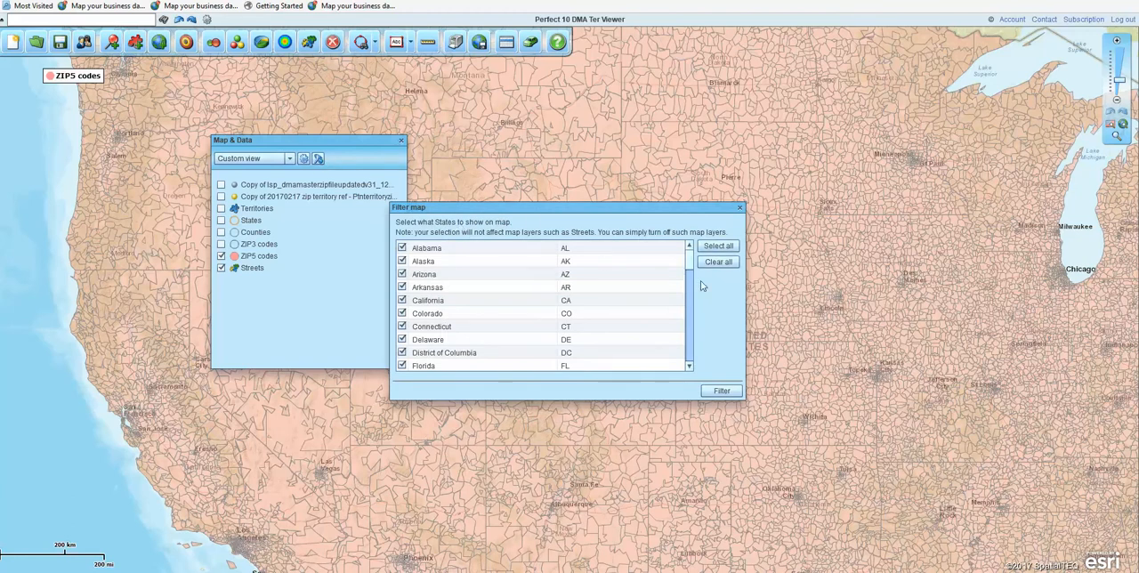
{"action": "left_click_drag", "start_coordinate": [690, 261], "coordinate": [694, 316]}
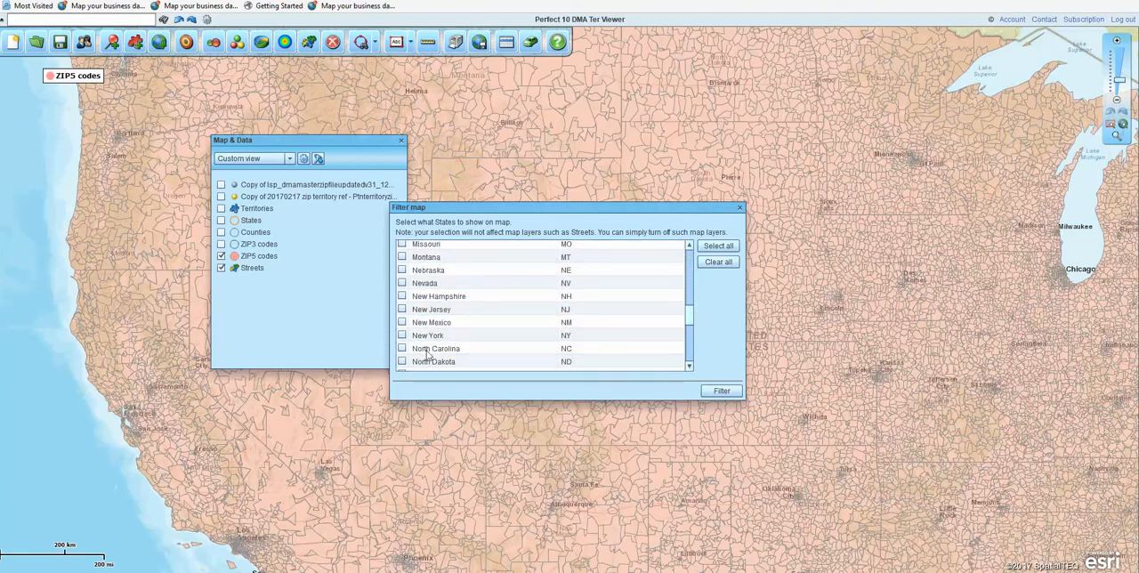
{"action": "left_click", "coordinate": [401, 283]}
{"action": "left_click", "coordinate": [722, 392]}
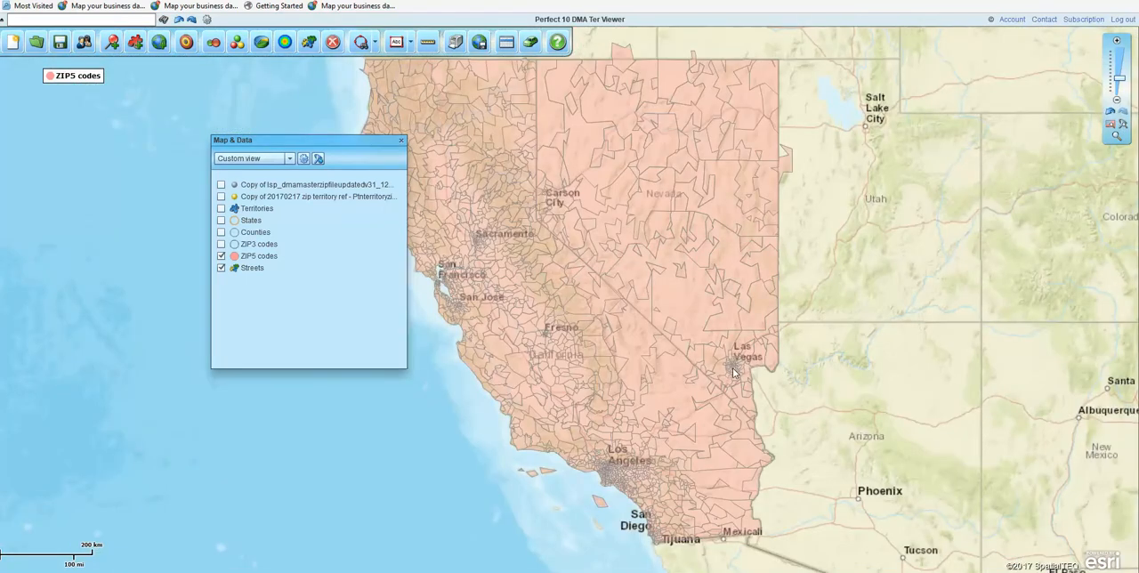
{"action": "mouse_move", "coordinate": [732, 372]}
Step: Reset the map filter to show all states
{"action": "left_click", "coordinate": [221, 268]}
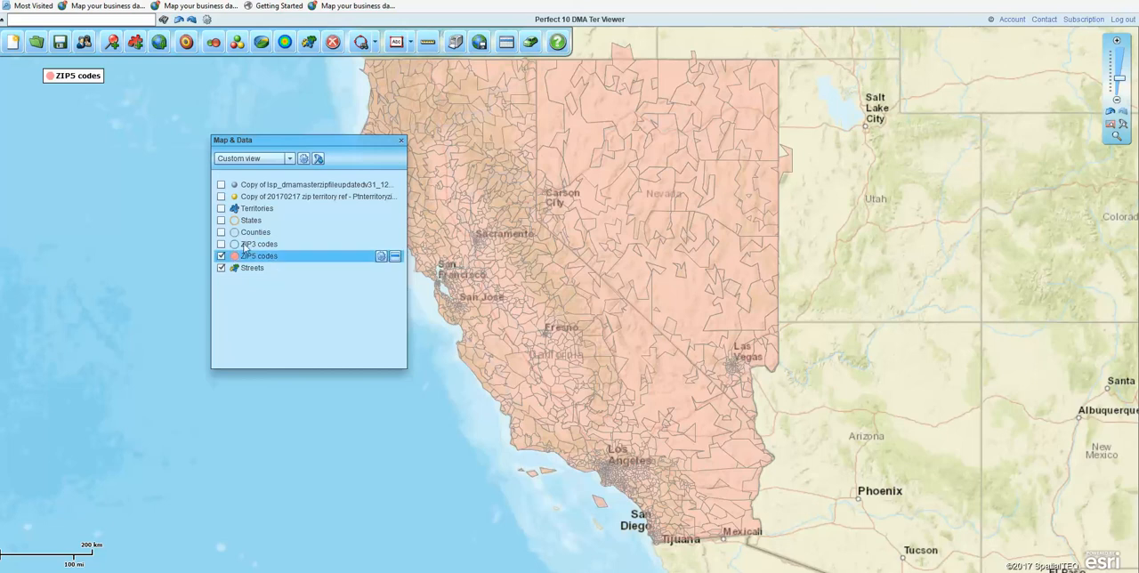
{"action": "left_click", "coordinate": [319, 158]}
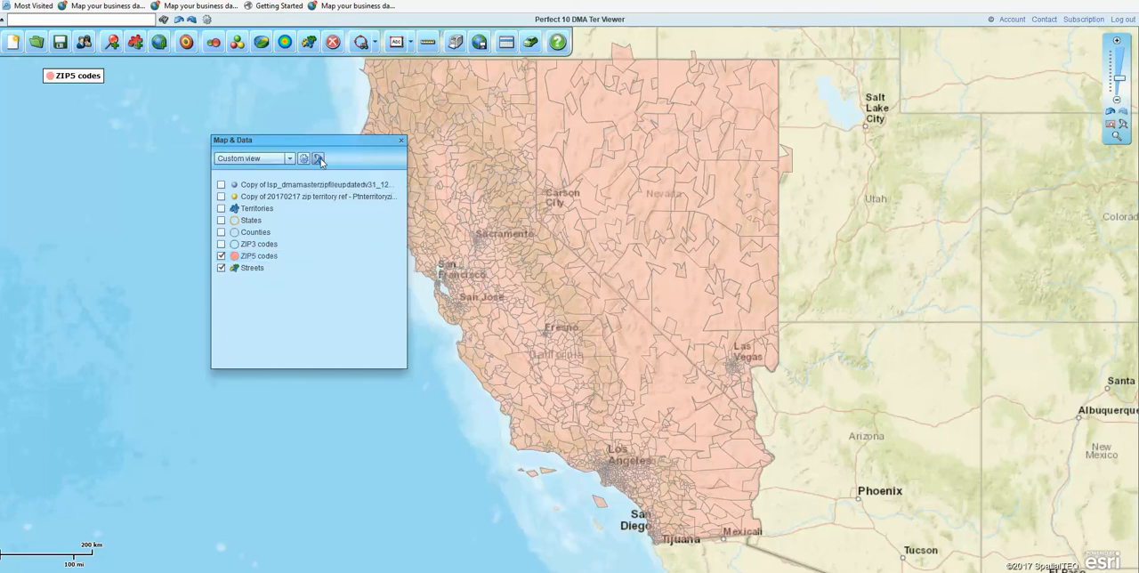
{"action": "left_click", "coordinate": [728, 249]}
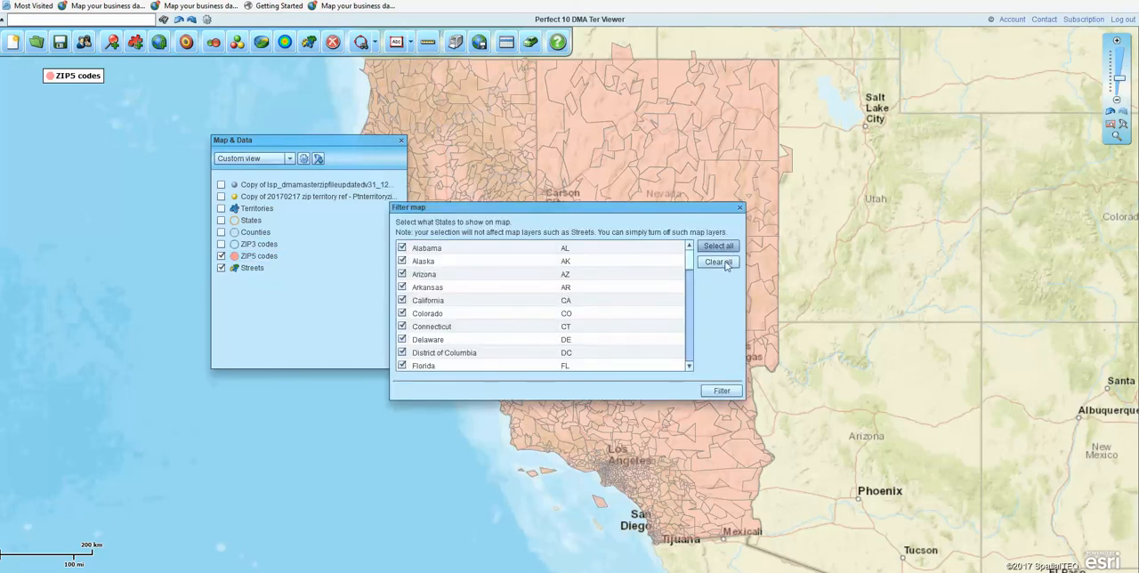
{"action": "left_click", "coordinate": [725, 392]}
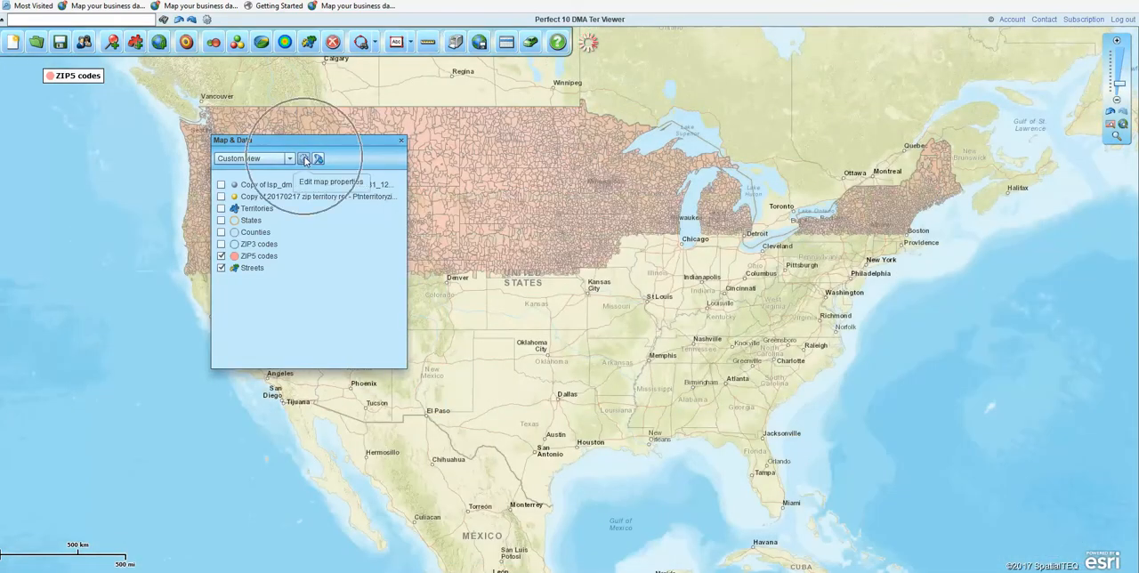
Step: Show the map title from the map options and replace its text with the sample text "ijbng;M"
{"action": "left_click", "coordinate": [304, 160]}
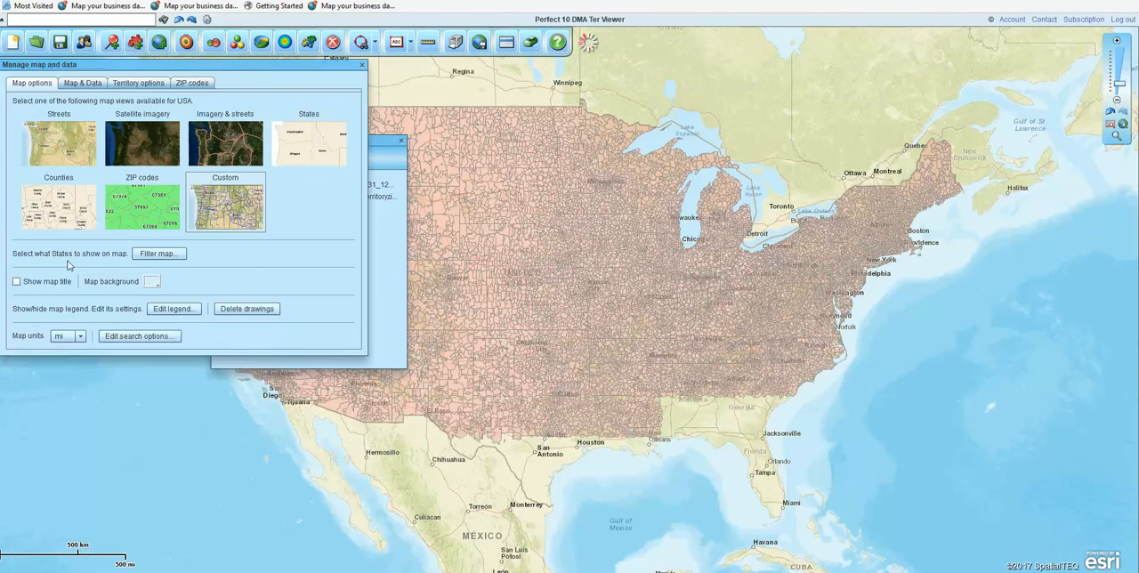
{"action": "left_click", "coordinate": [178, 256]}
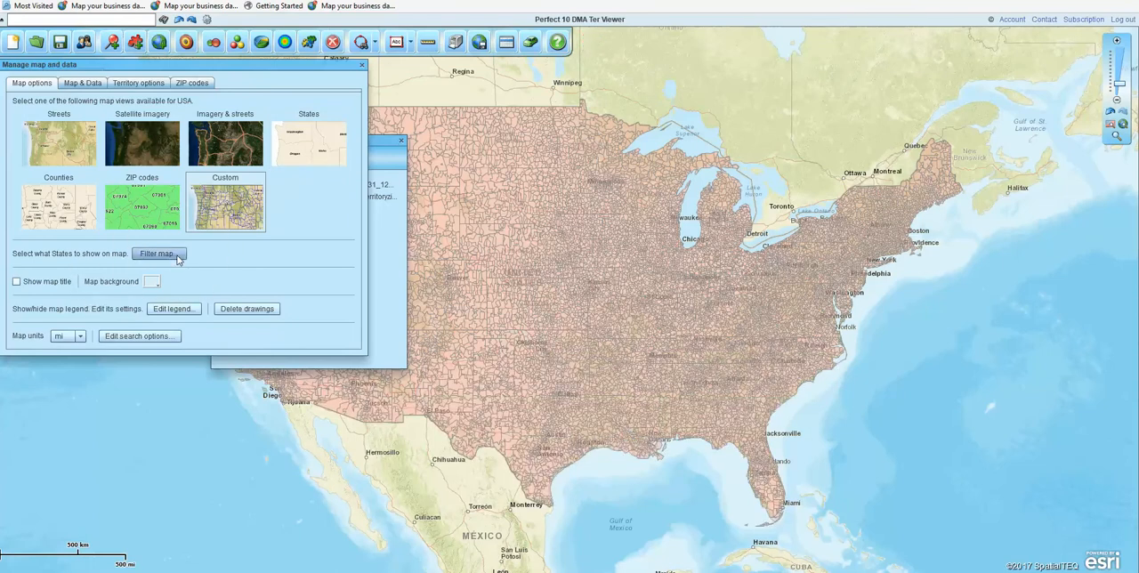
{"action": "left_click", "coordinate": [15, 282]}
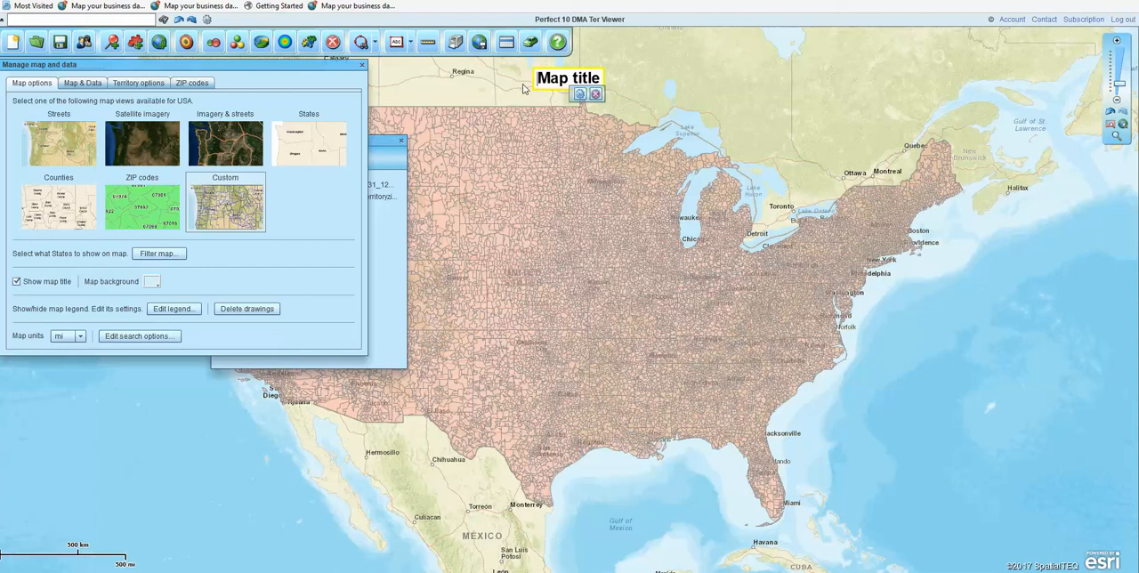
{"action": "type", "text": "bijbng;M"}
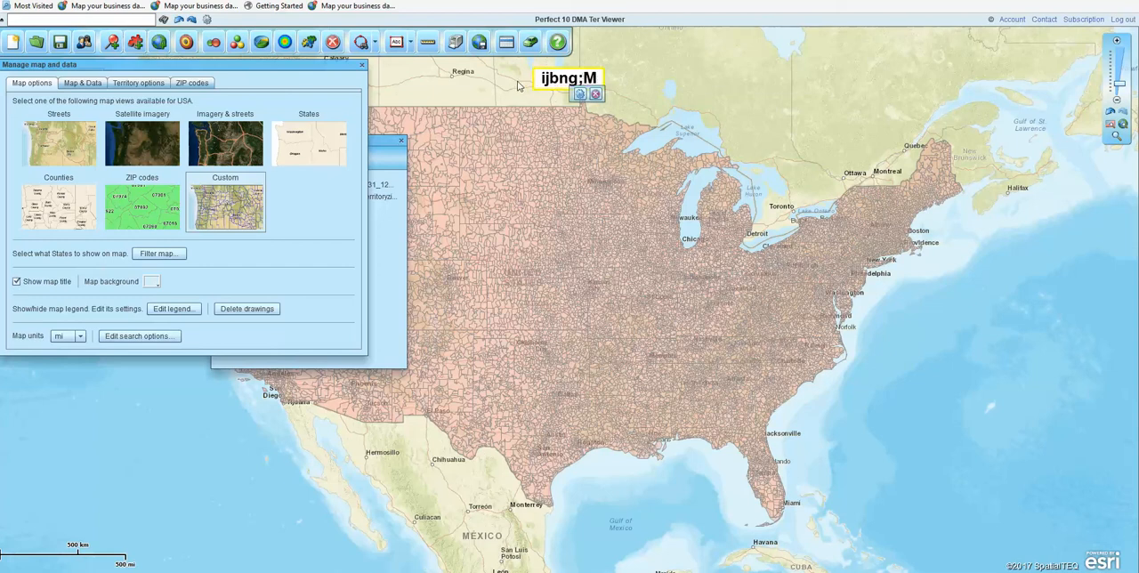
Step: Format the map title as italic without bold, and hide the title from the map
{"action": "left_click", "coordinate": [579, 94]}
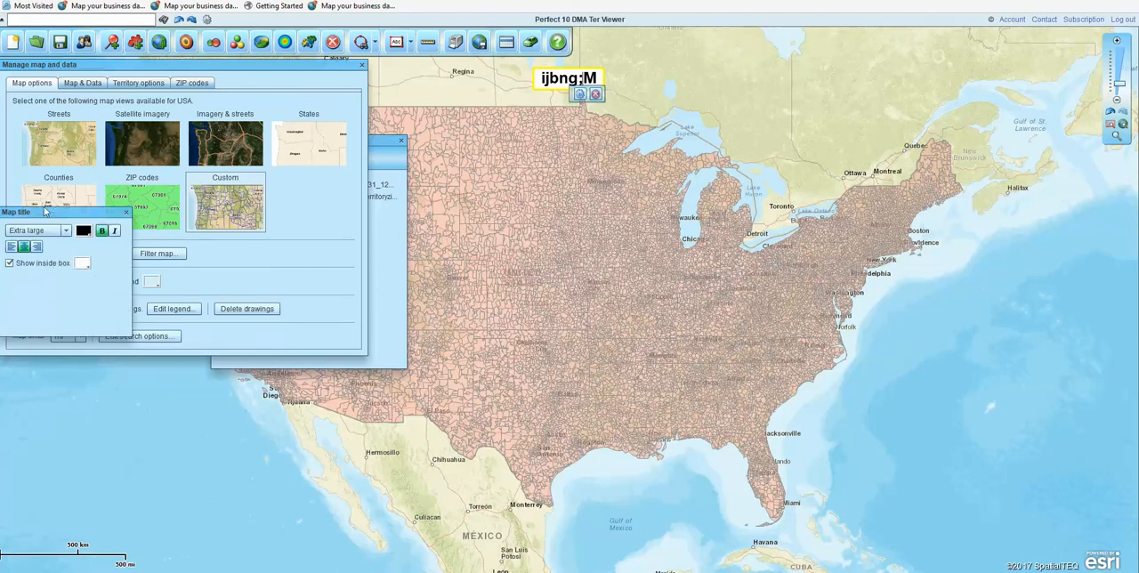
{"action": "left_click_drag", "start_coordinate": [44, 211], "coordinate": [490, 284]}
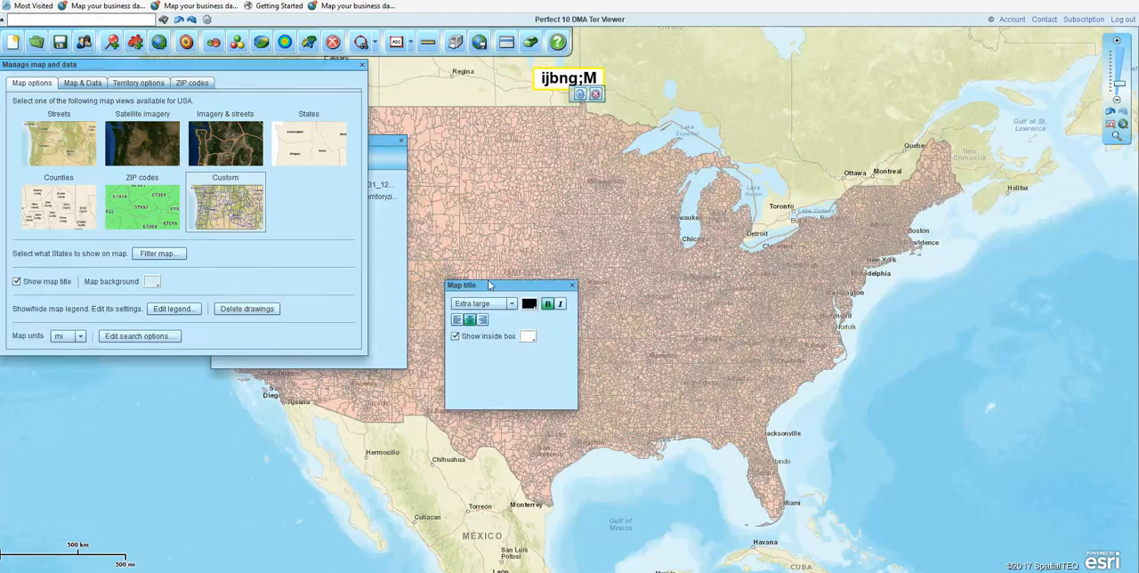
{"action": "left_click", "coordinate": [560, 304]}
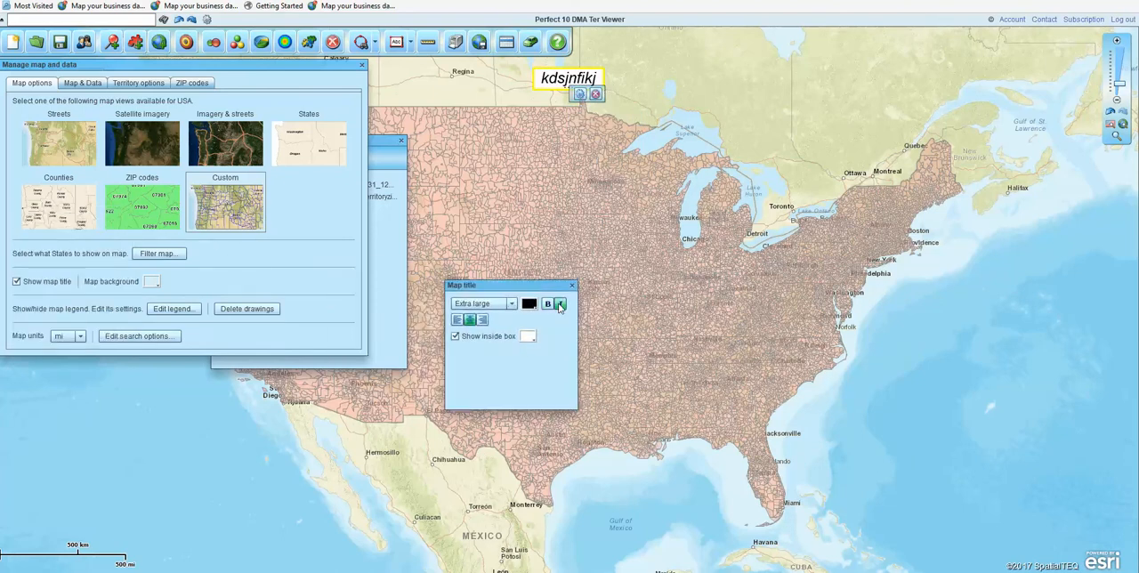
{"action": "left_click", "coordinate": [571, 285]}
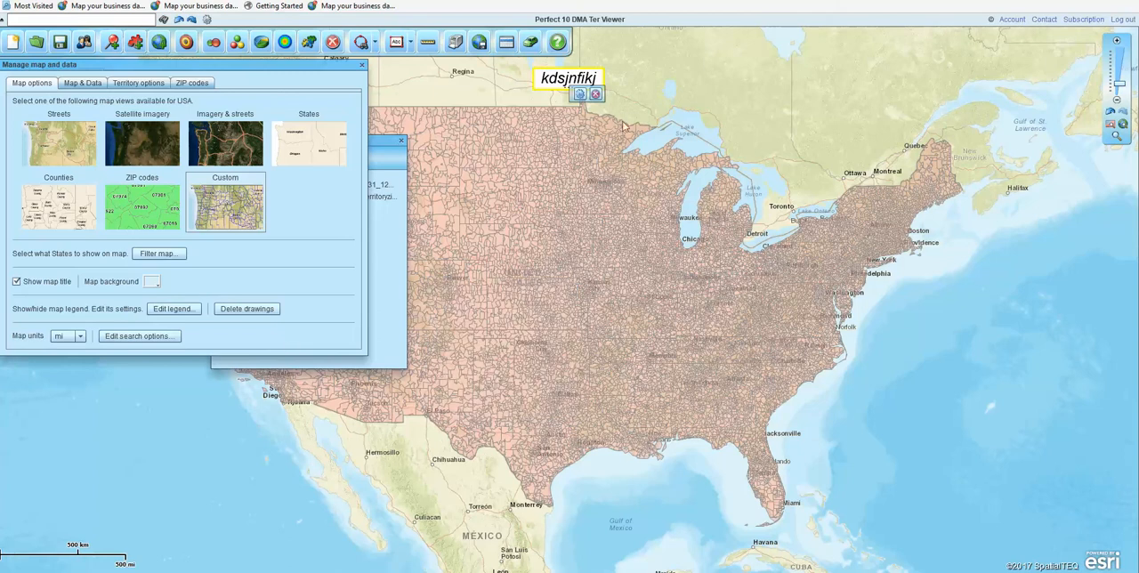
{"action": "left_click", "coordinate": [595, 93]}
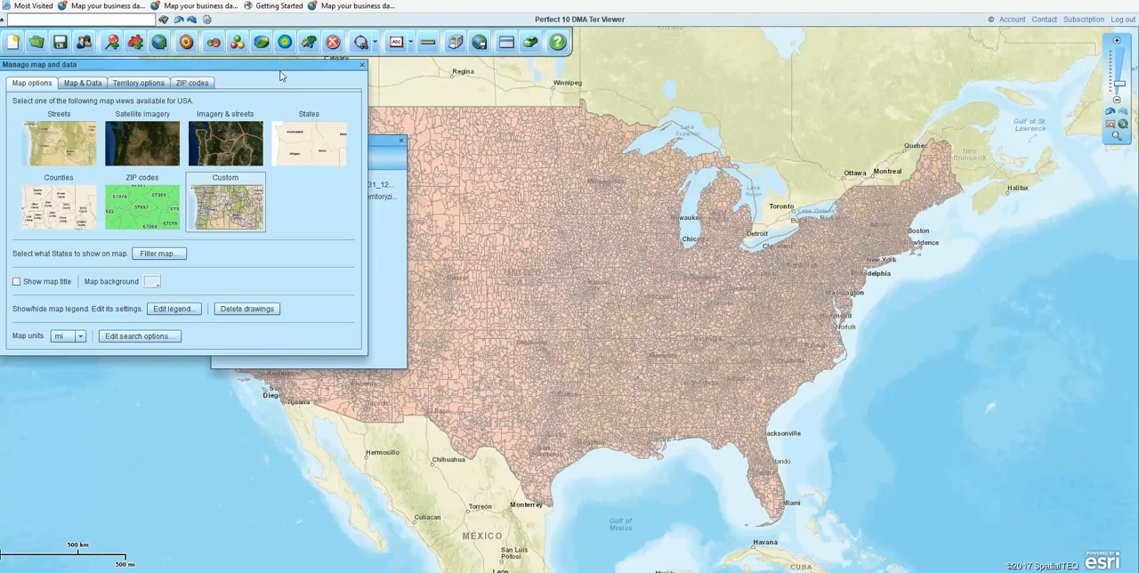
Step: Show the map legend with the ZIP5 codes layer included and update it
{"action": "left_click_drag", "start_coordinate": [279, 75], "coordinate": [796, 154]}
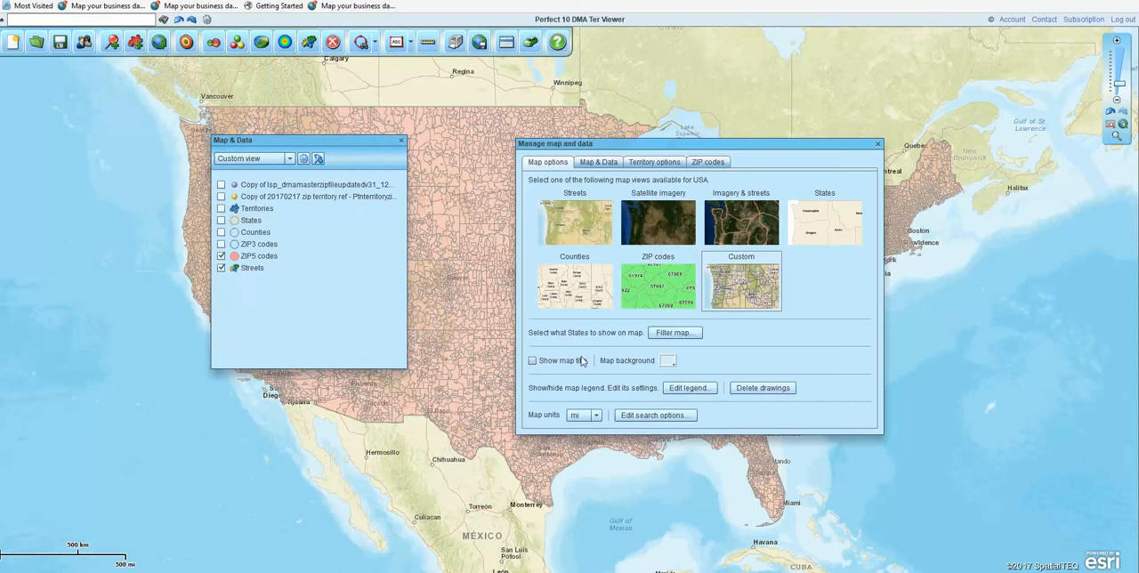
{"action": "left_click", "coordinate": [690, 388]}
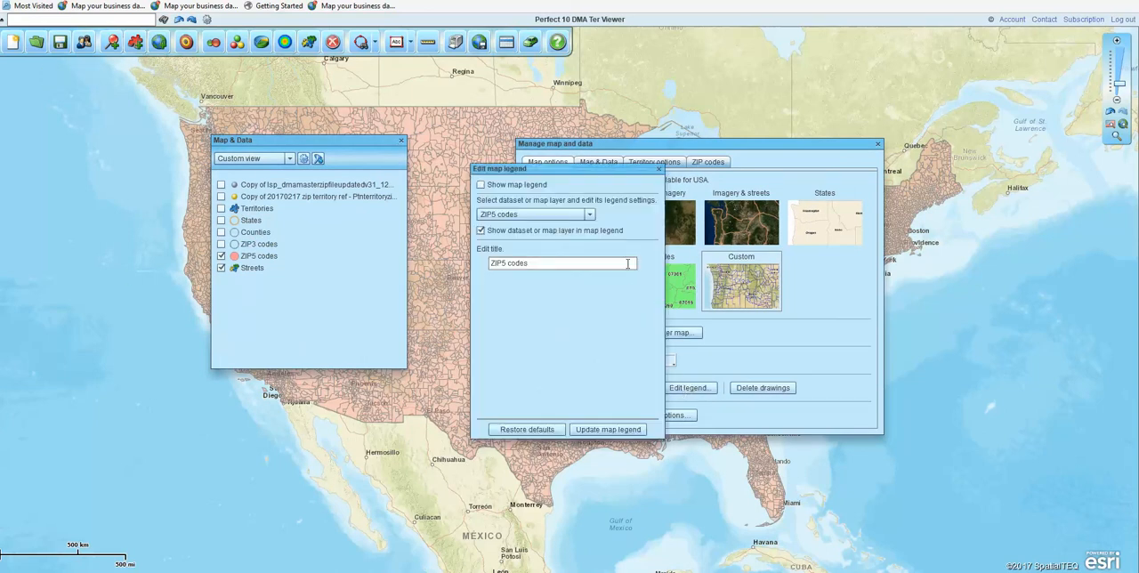
{"action": "left_click", "coordinate": [481, 184]}
{"action": "left_click", "coordinate": [628, 431]}
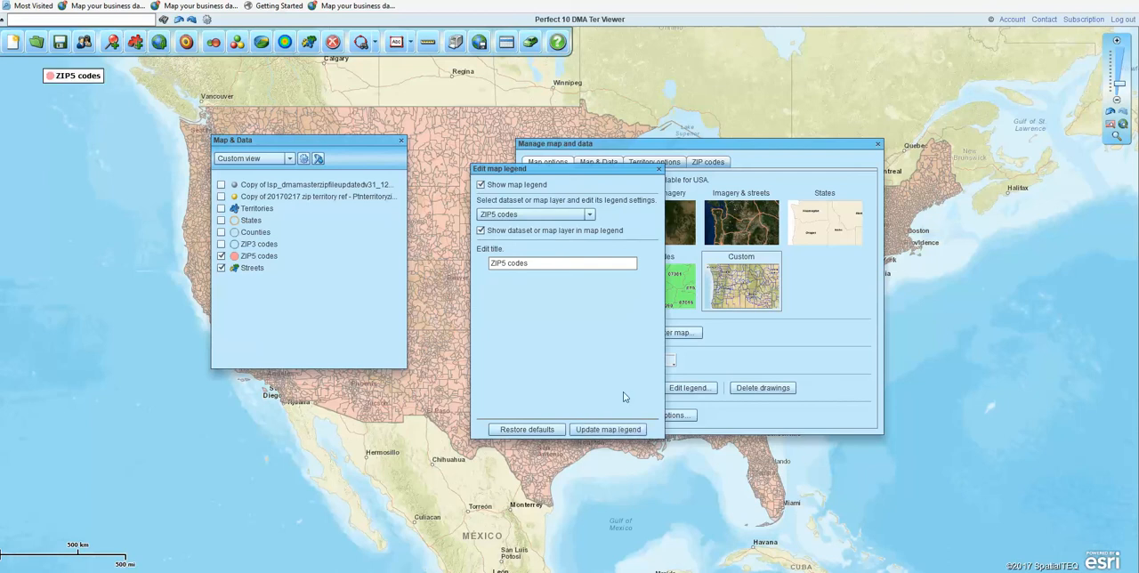
{"action": "left_click", "coordinate": [658, 169]}
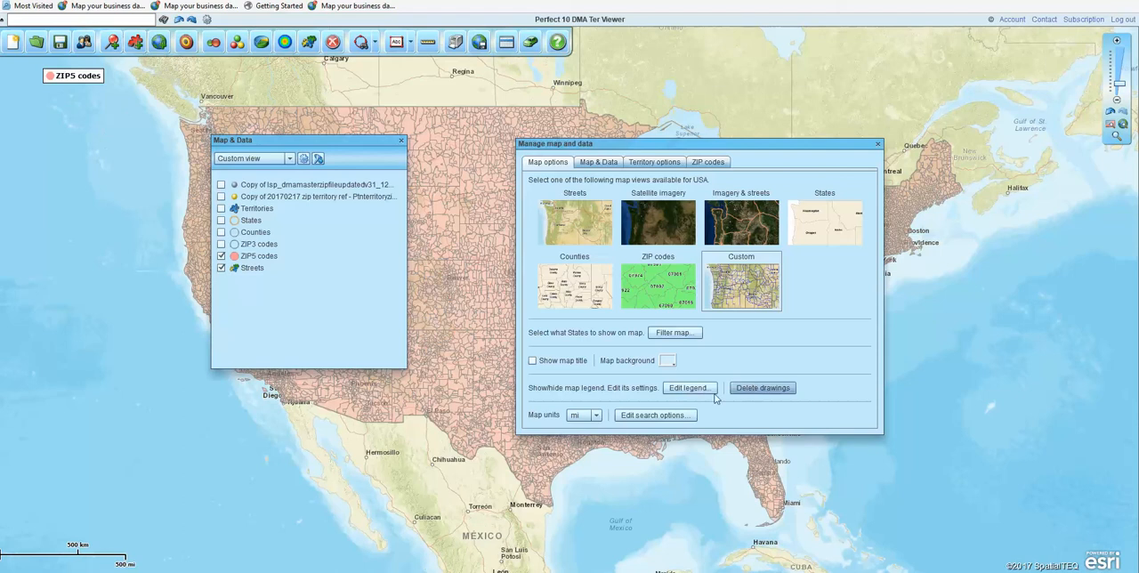
Step: Review the map unit choices and the search mode options for finding geographies
{"action": "left_click", "coordinate": [781, 392]}
{"action": "left_click", "coordinate": [783, 391]}
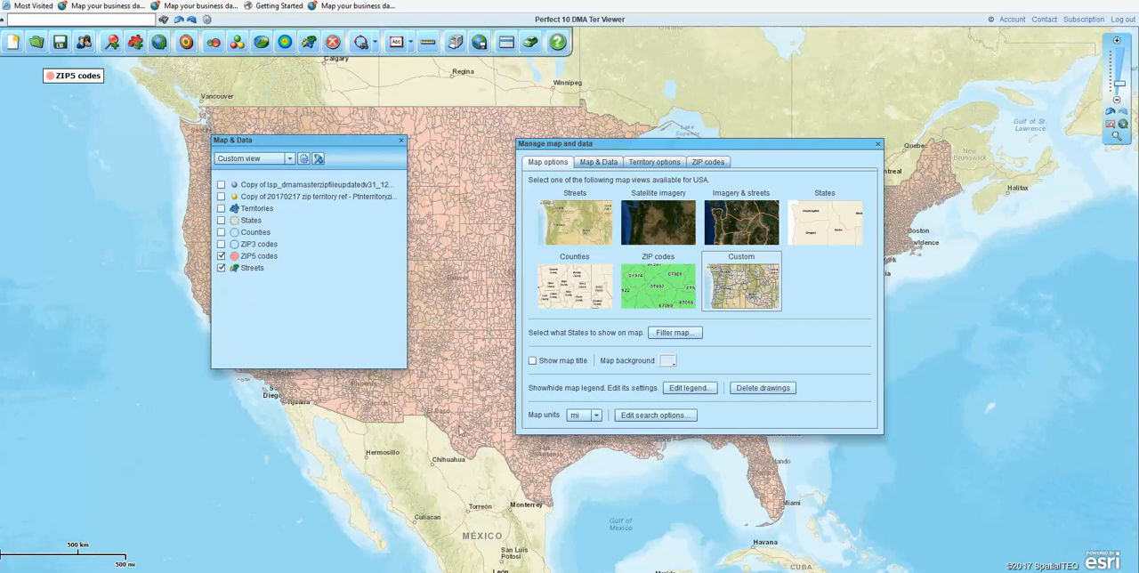
{"action": "left_click", "coordinate": [596, 416]}
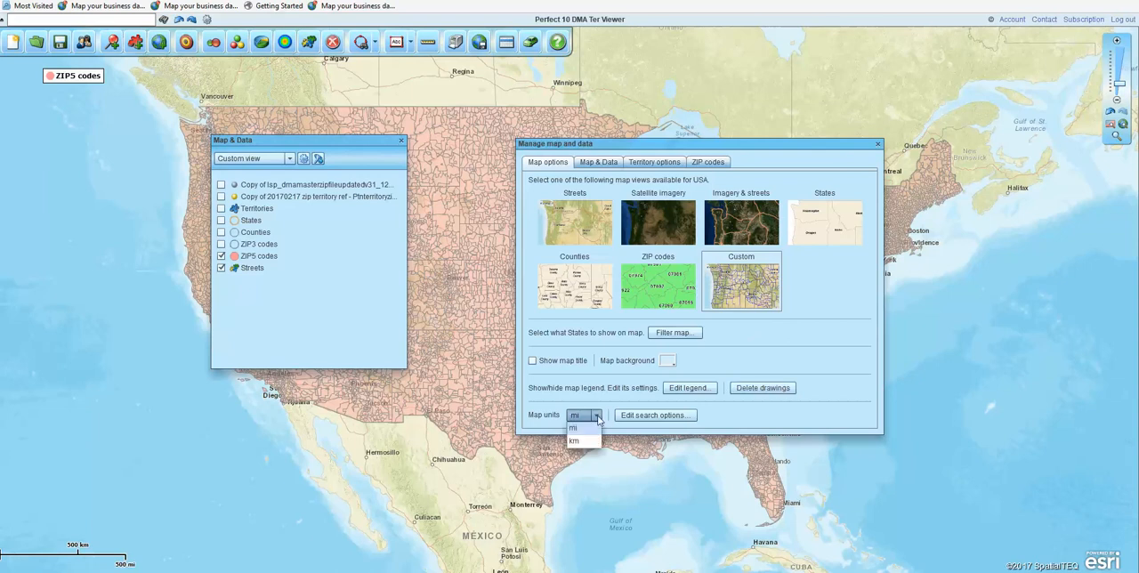
{"action": "left_click", "coordinate": [685, 413]}
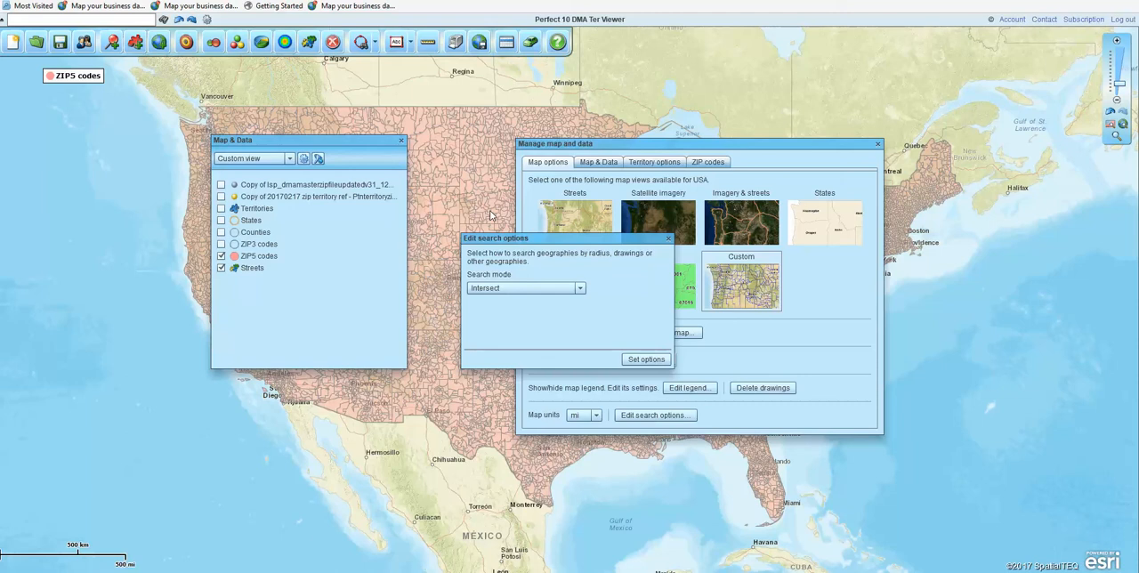
{"action": "left_click", "coordinate": [579, 288]}
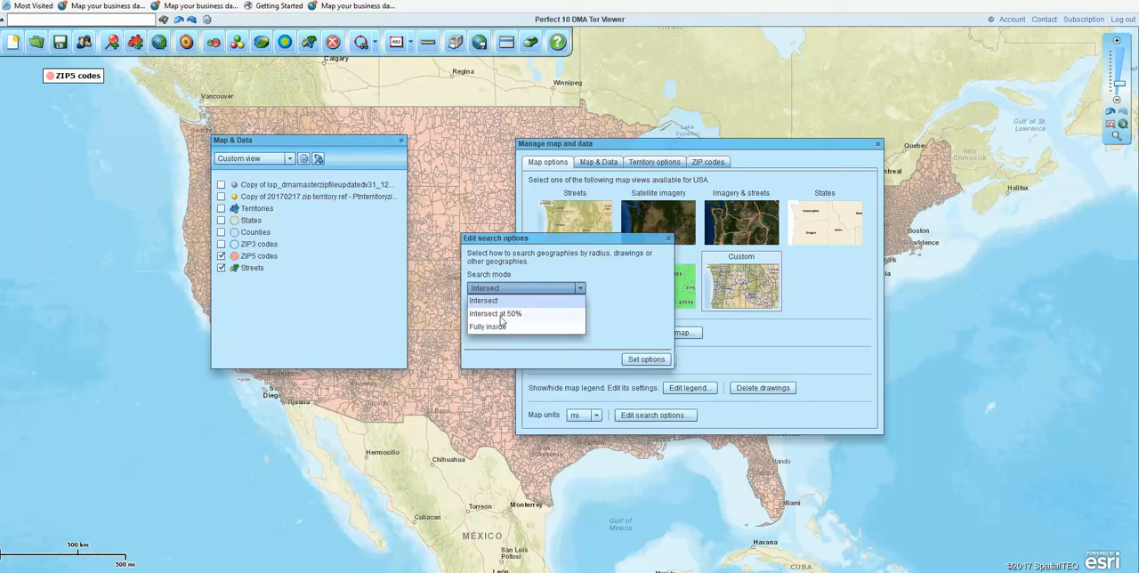
{"action": "left_click", "coordinate": [581, 289]}
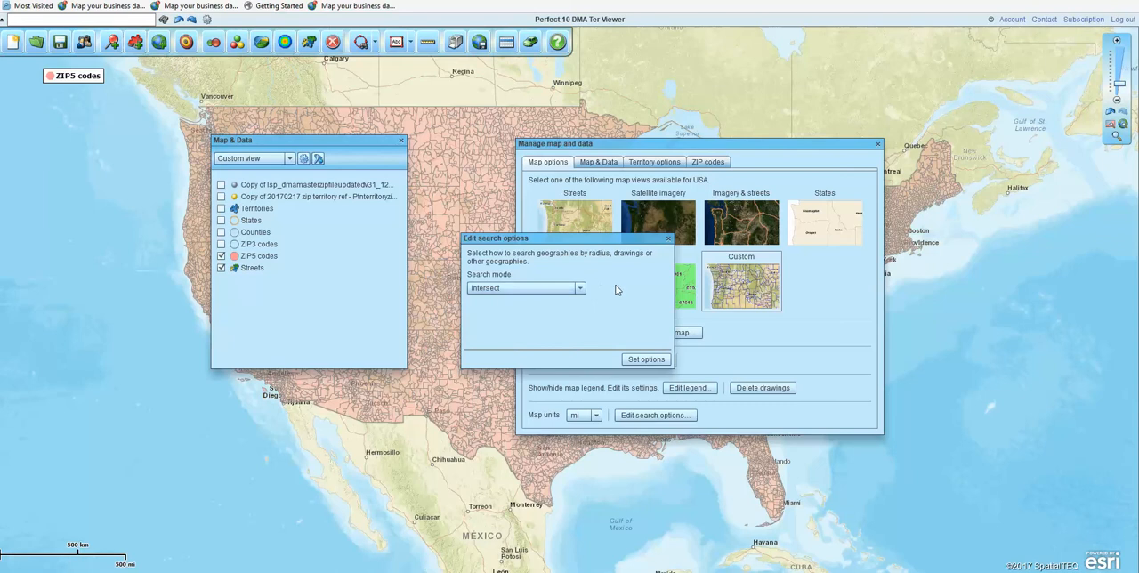
{"action": "left_click", "coordinate": [668, 238]}
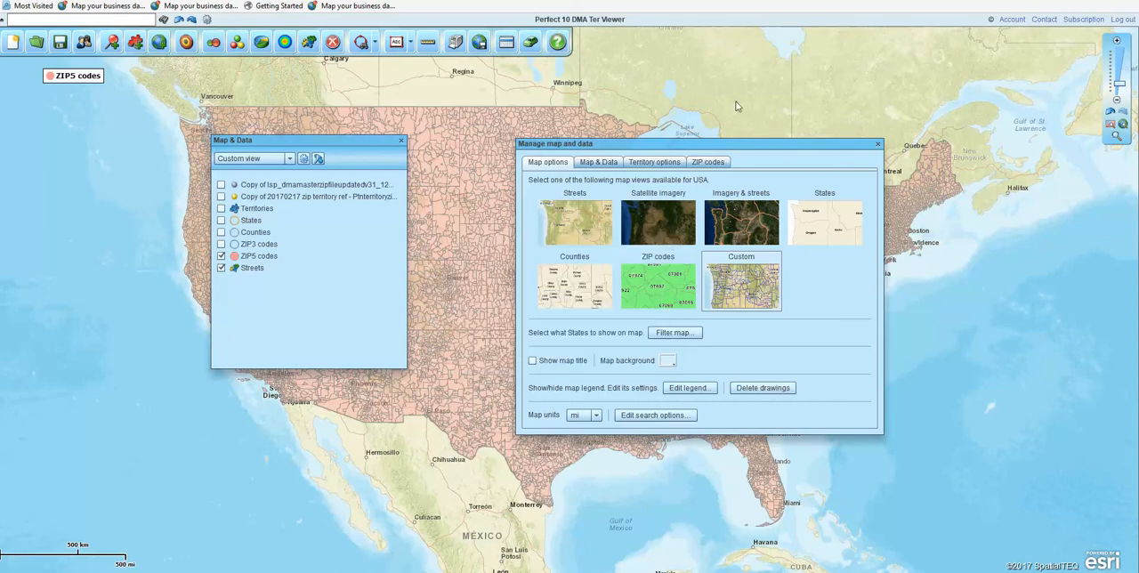
Step: Close the map management window, move the layer list off the western states, and show the ZIP3 codes layer
{"action": "left_click", "coordinate": [879, 145]}
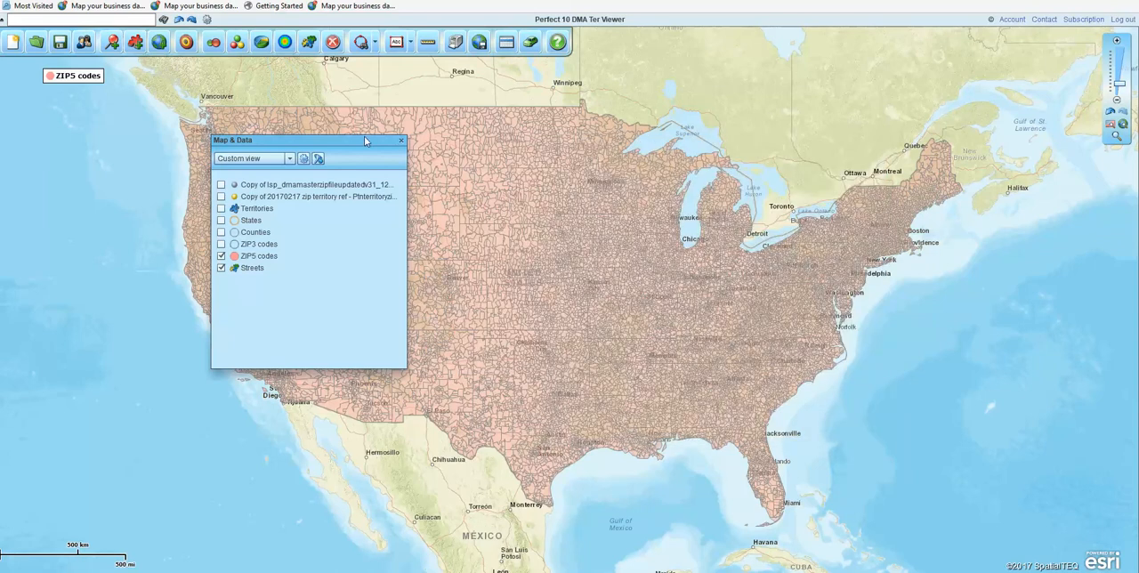
{"action": "left_click_drag", "start_coordinate": [360, 144], "coordinate": [212, 177]}
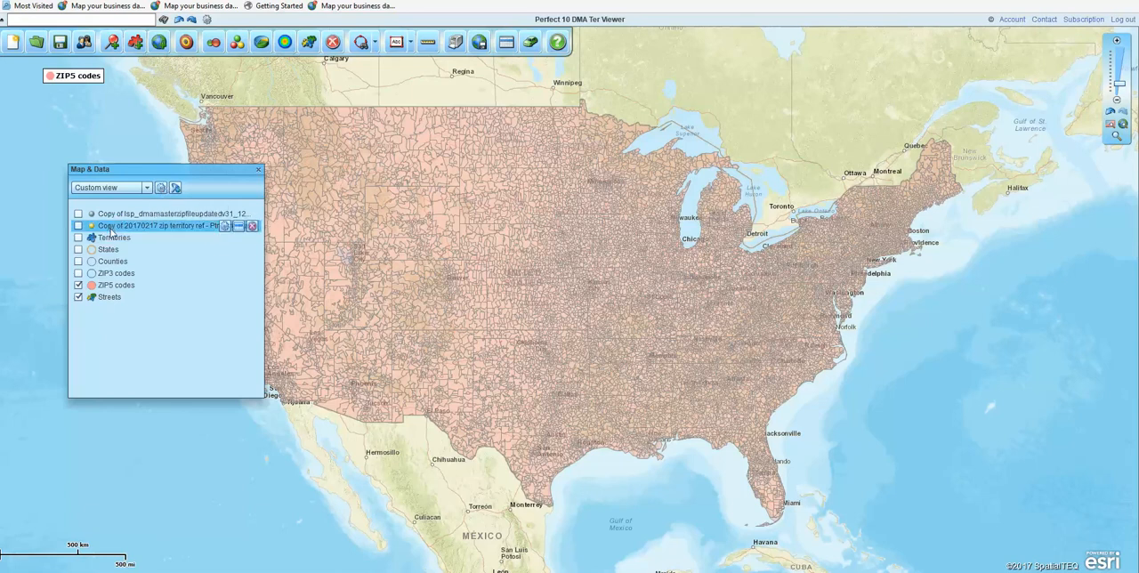
{"action": "left_click", "coordinate": [78, 274]}
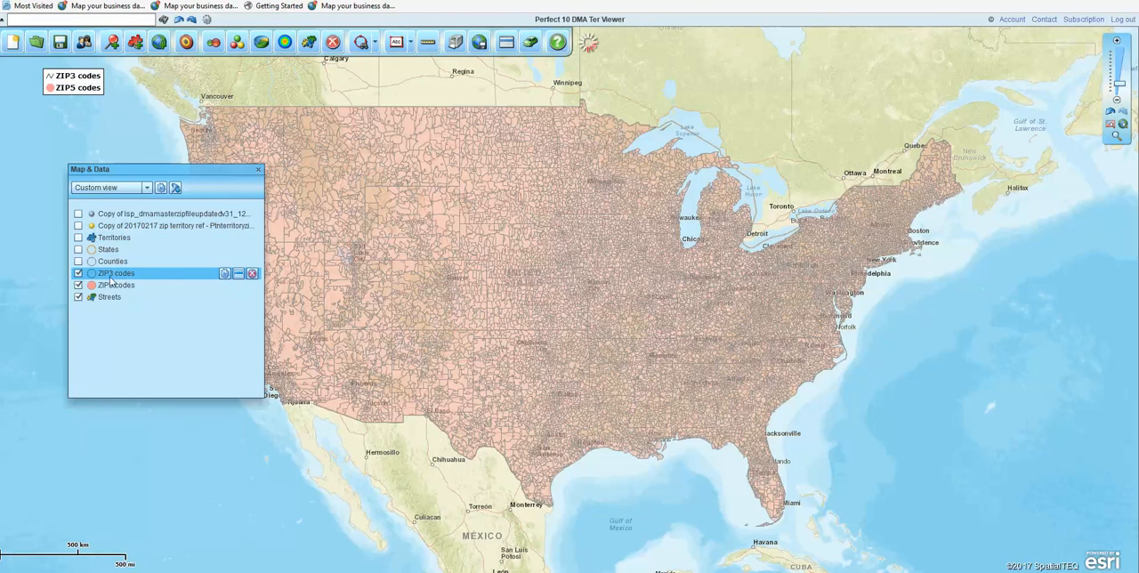
Step: Show the Territories layer and reorder the ZIP3 codes layer up to the Territories position in the layer list
{"action": "mouse_move", "coordinate": [115, 275]}
{"action": "left_mouse_down"}
{"action": "mouse_move", "coordinate": [117, 255]}
{"action": "mouse_move", "coordinate": [114, 278]}
{"action": "left_mouse_up"}
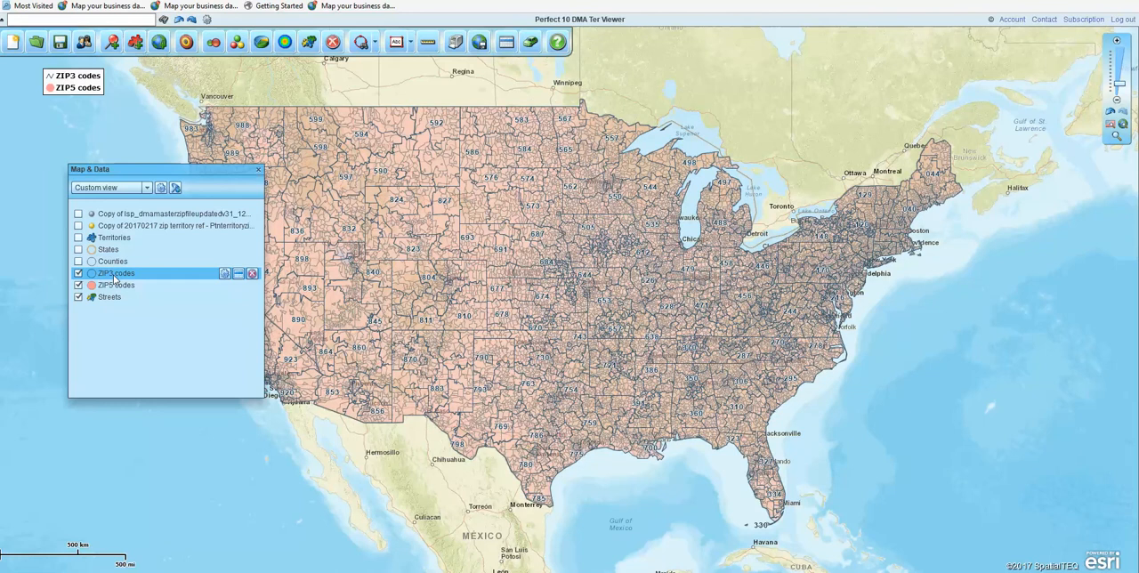
{"action": "left_click", "coordinate": [78, 237]}
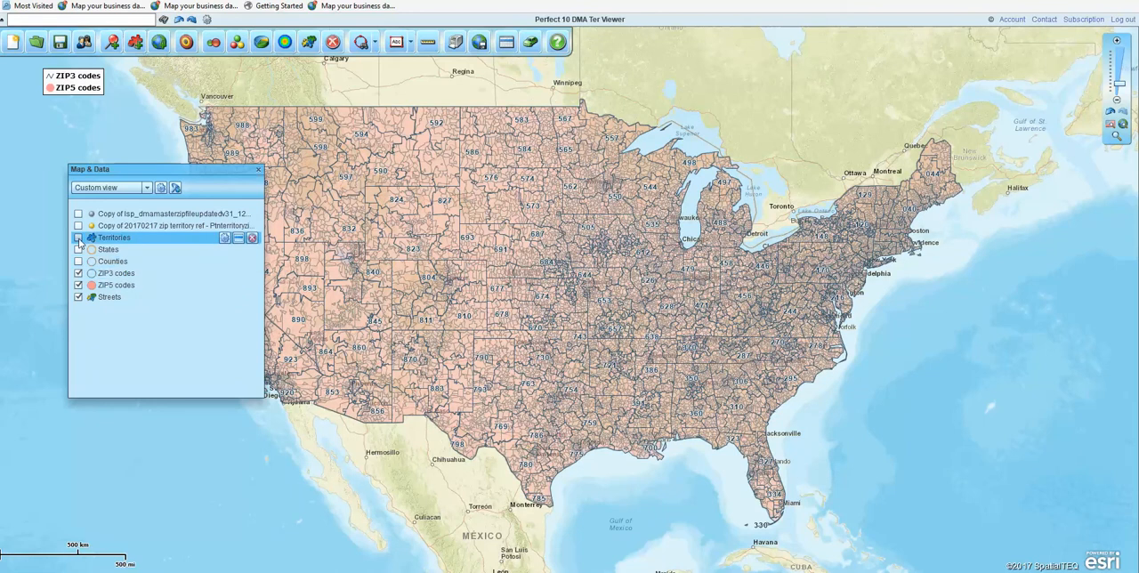
{"action": "left_click_drag", "start_coordinate": [116, 276], "coordinate": [114, 237]}
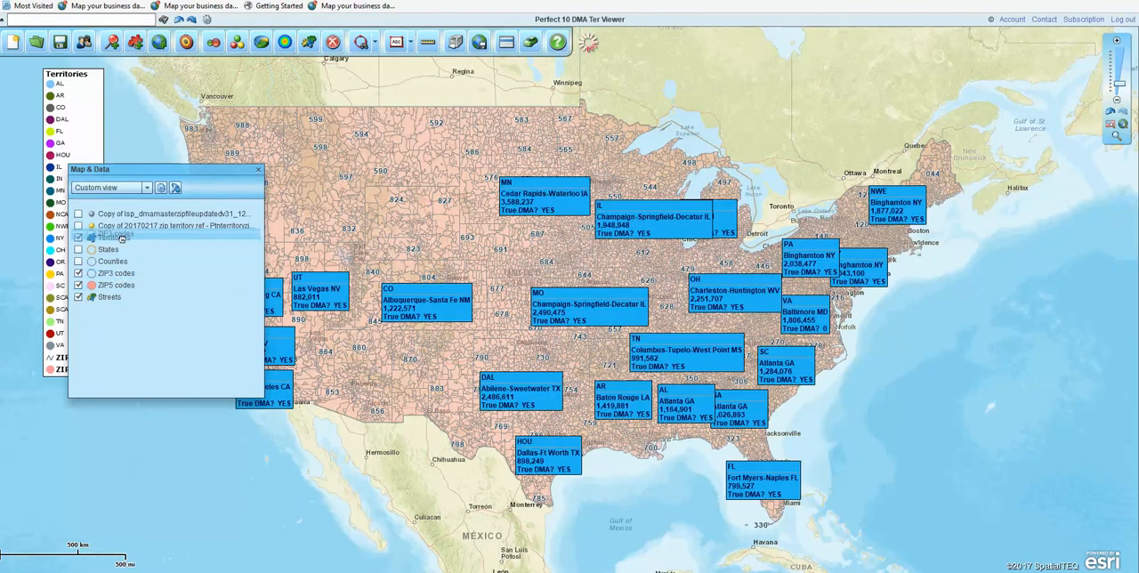